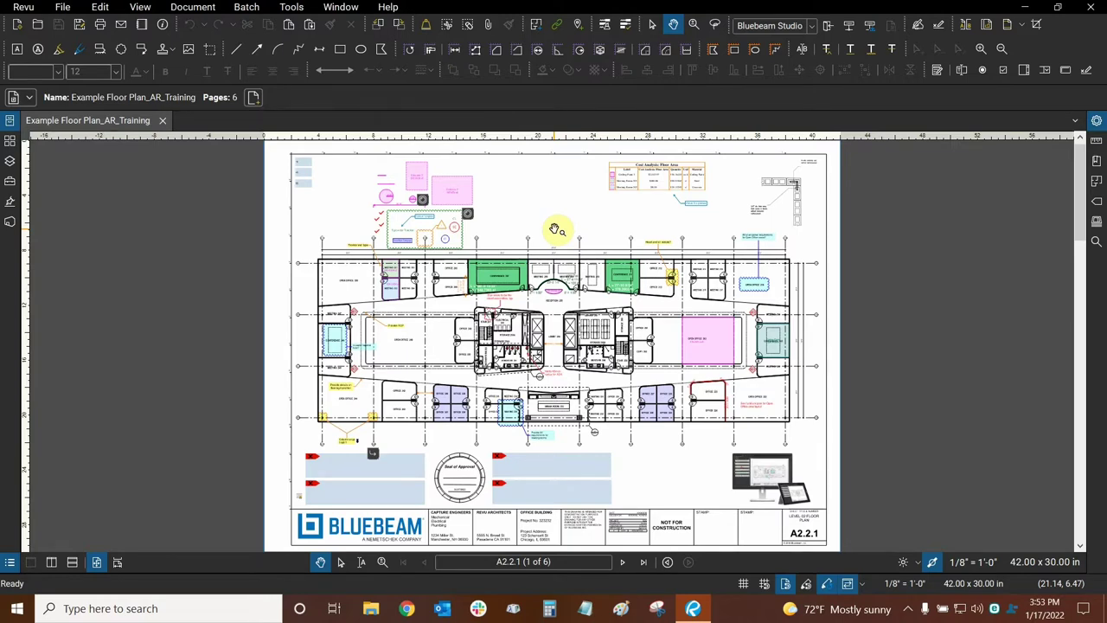
- Open the properties of the Concrete 1 area measurement and go through its Author, Subject and Label fields
scroll(555, 229, "up", 5)
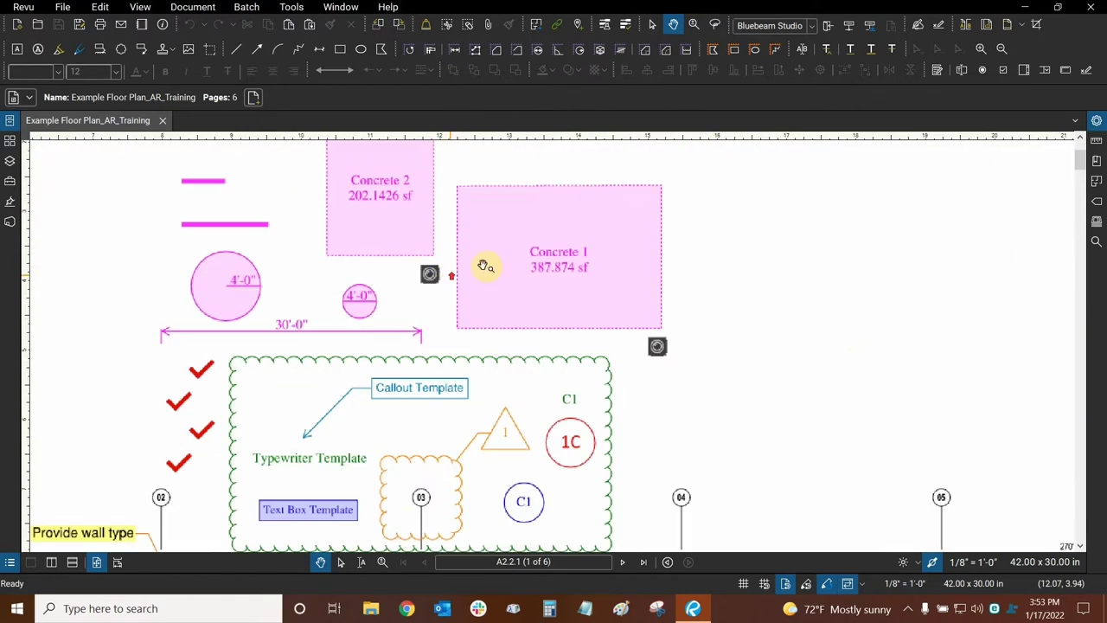
left_click(562, 254)
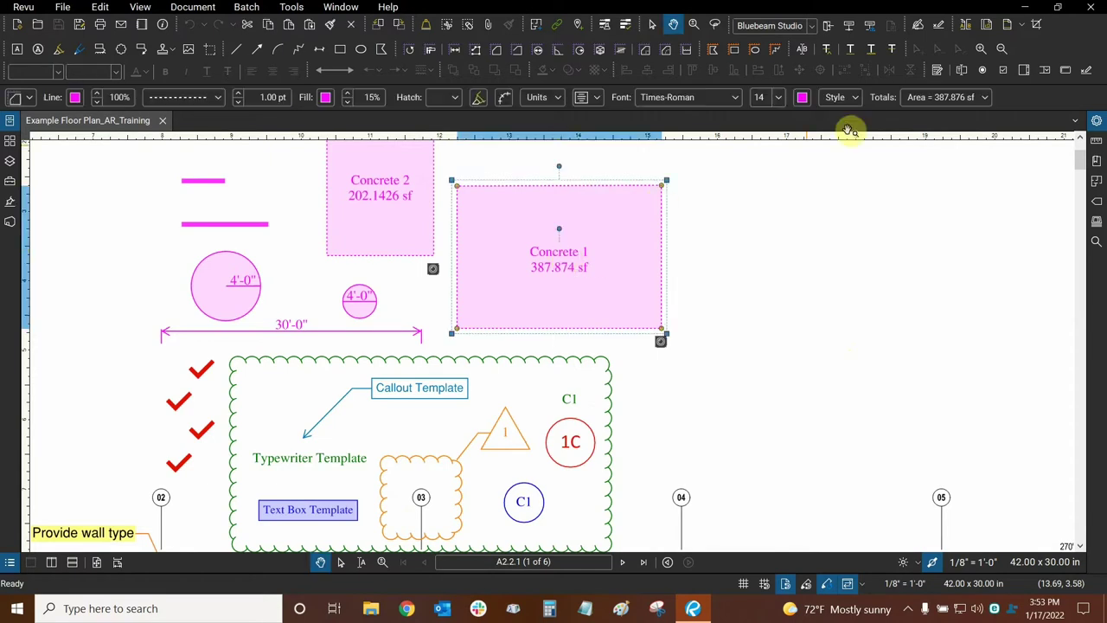
left_click(1096, 122)
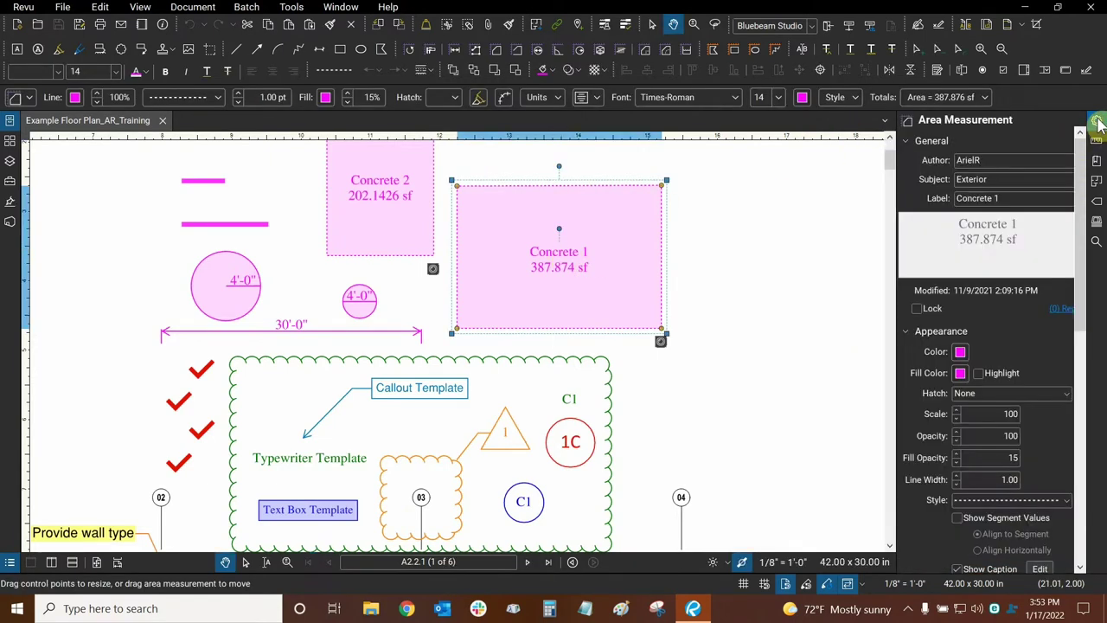
left_click(975, 179)
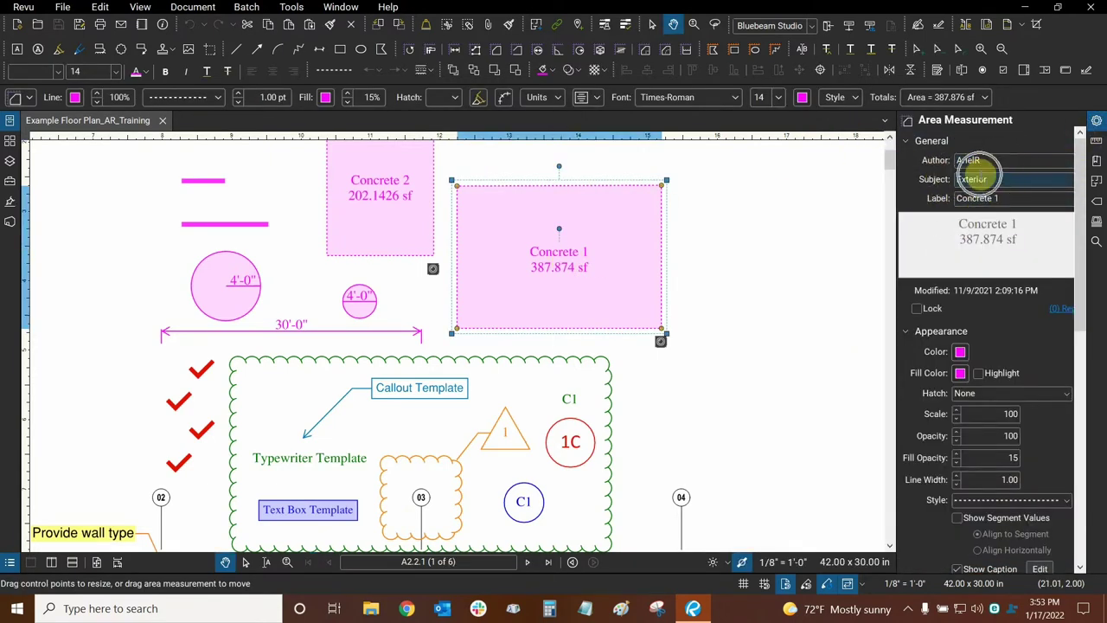
left_click(969, 160)
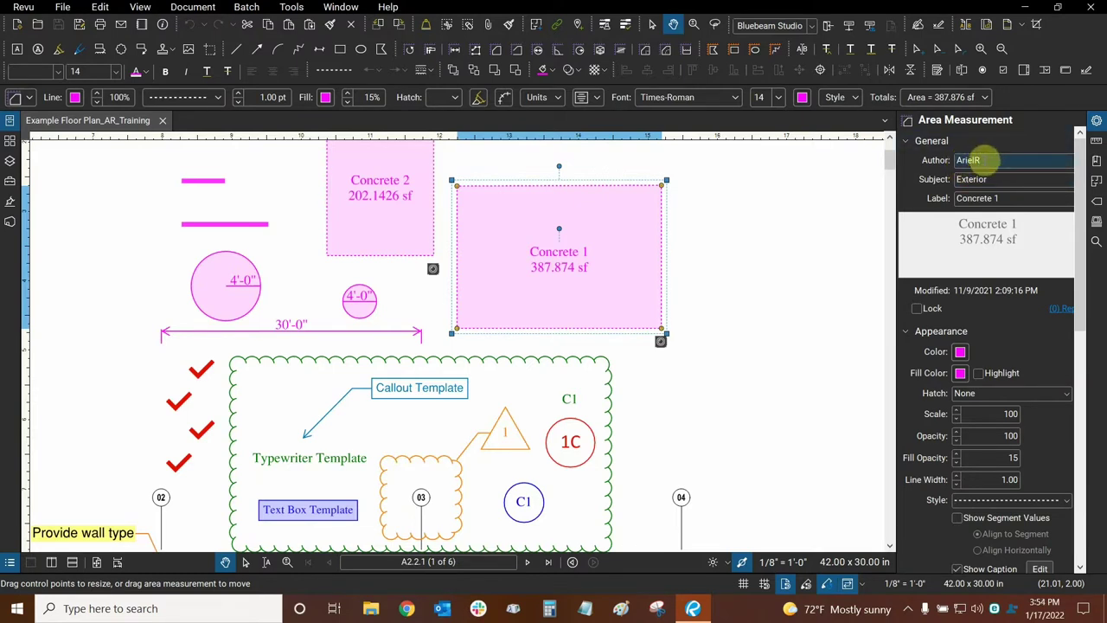
left_click(970, 179)
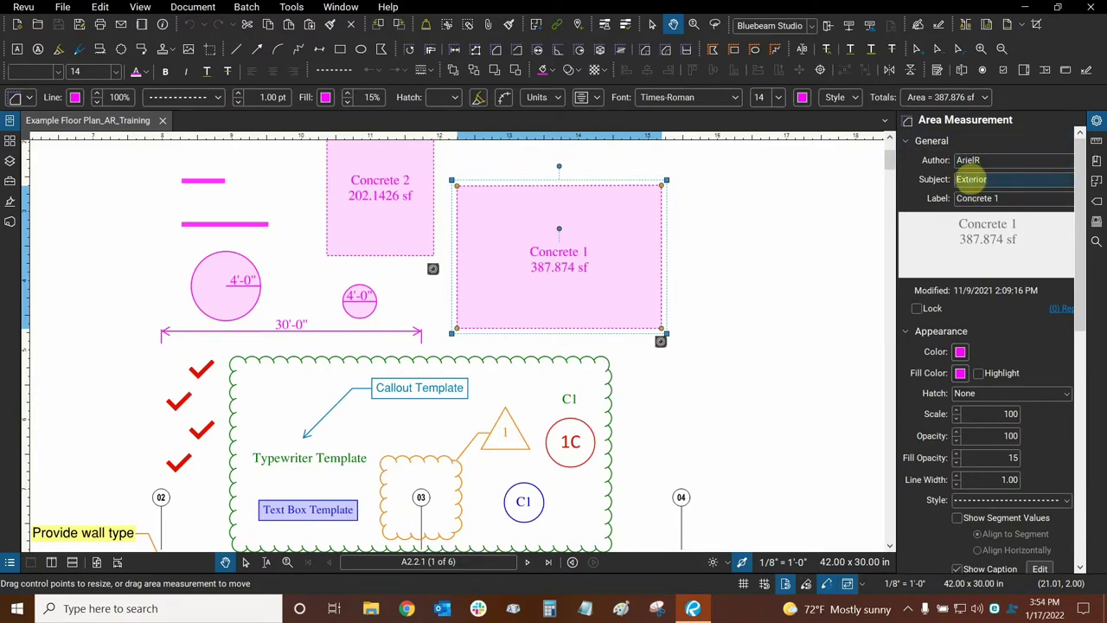
left_click(992, 199)
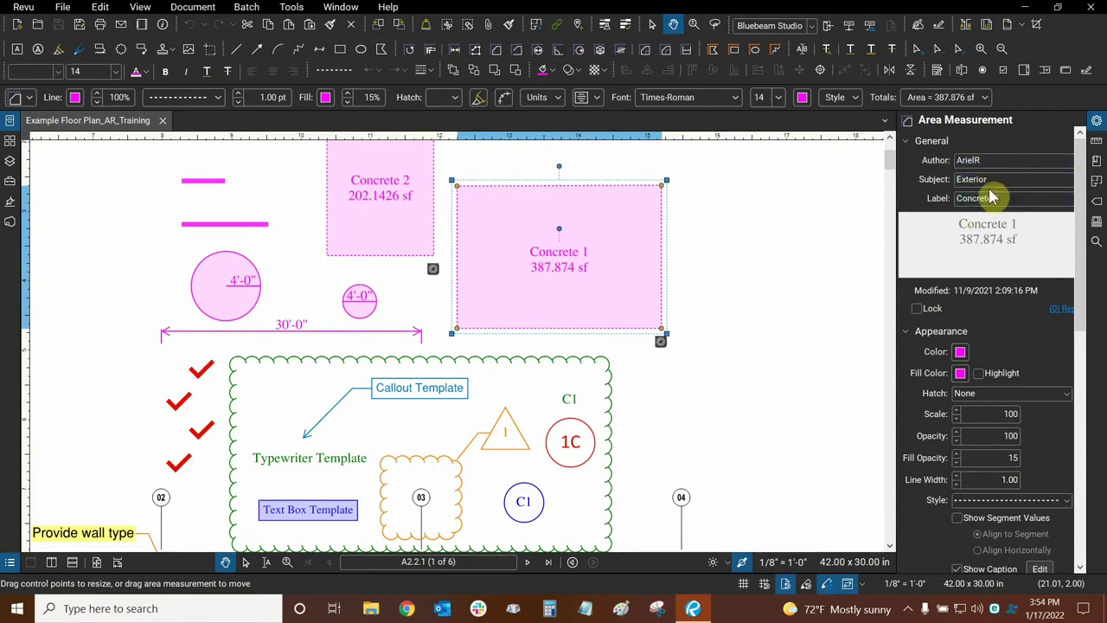
- Set the subject of the Concrete 1 area measurement to lowercase "interior"
left_click(989, 179)
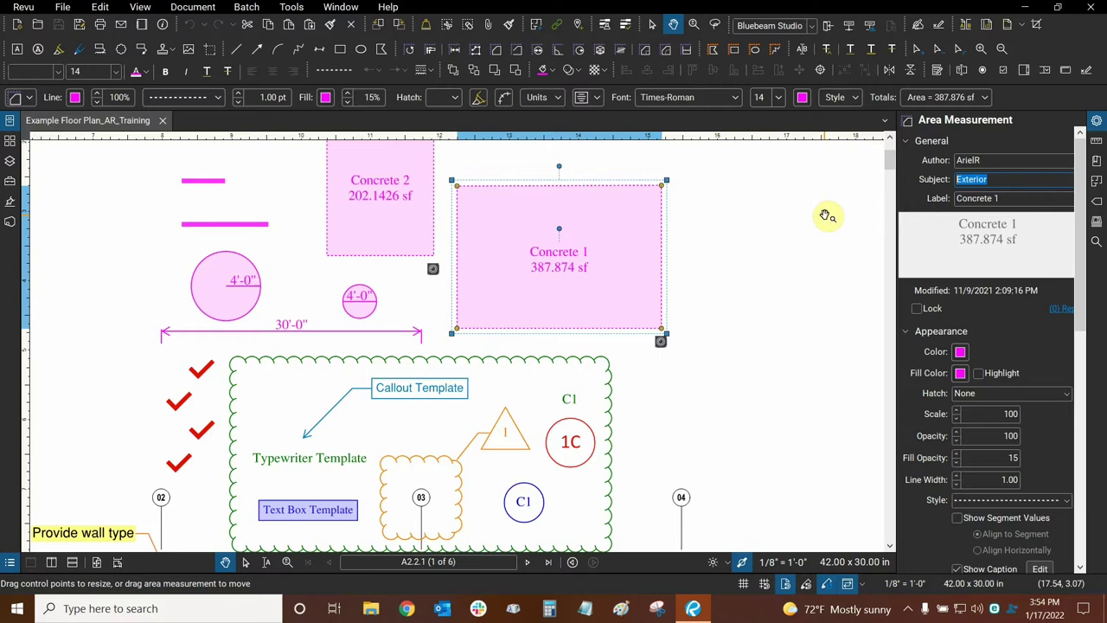
type("interior")
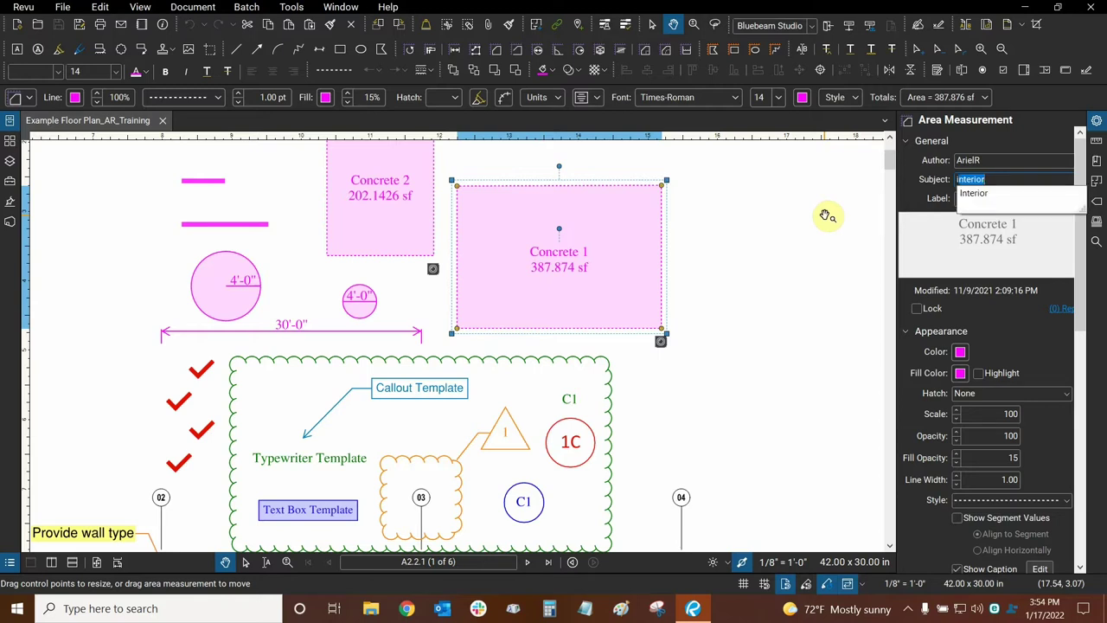
left_click(997, 179)
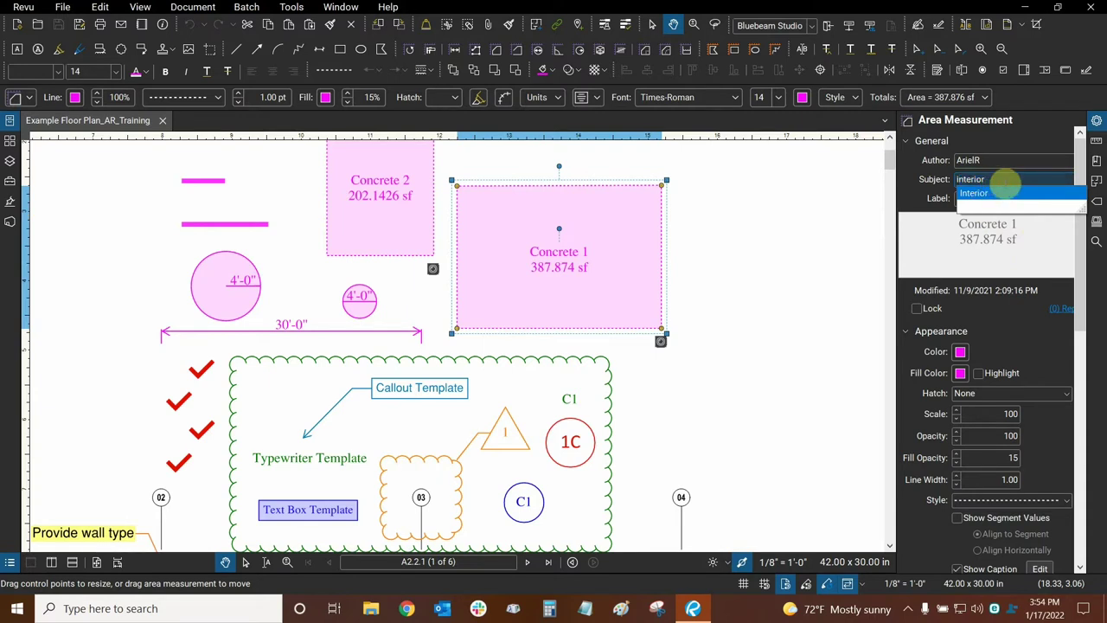
double_click(969, 179)
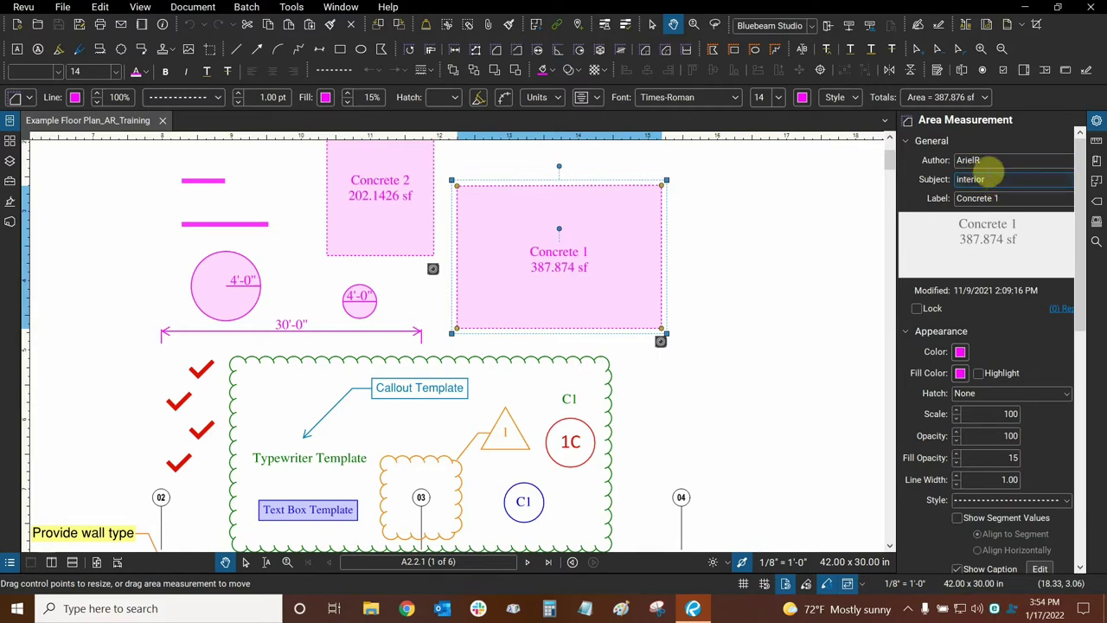
left_click(1012, 199)
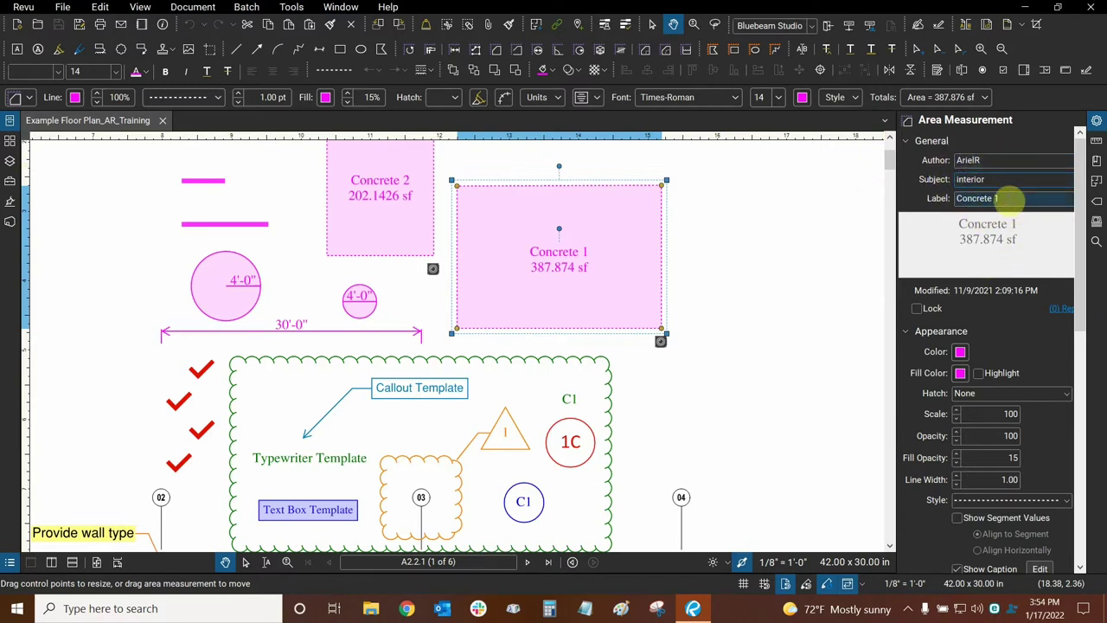
left_click(1010, 200)
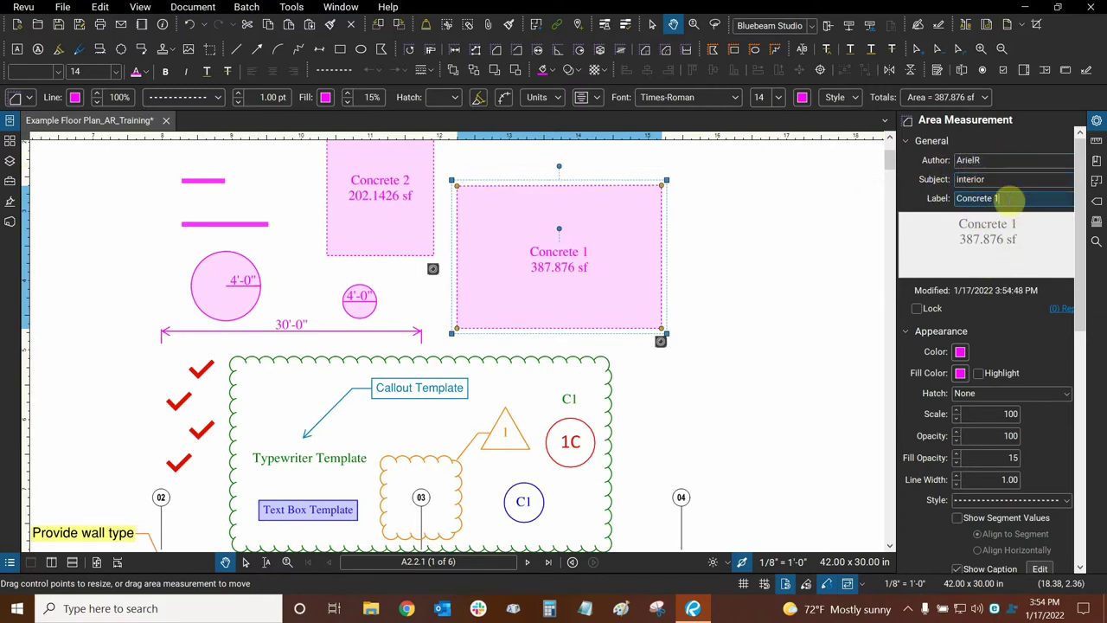
- Correct the Concrete 1 measurement's subject to "Interior" with a capital I
left_click(952, 179)
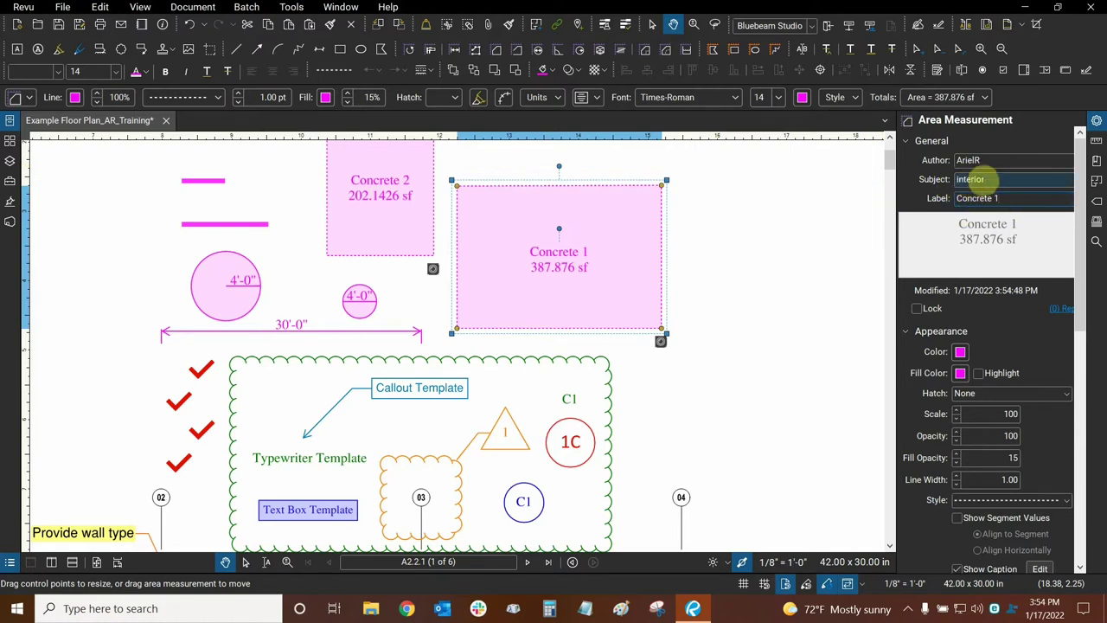
type("interior")
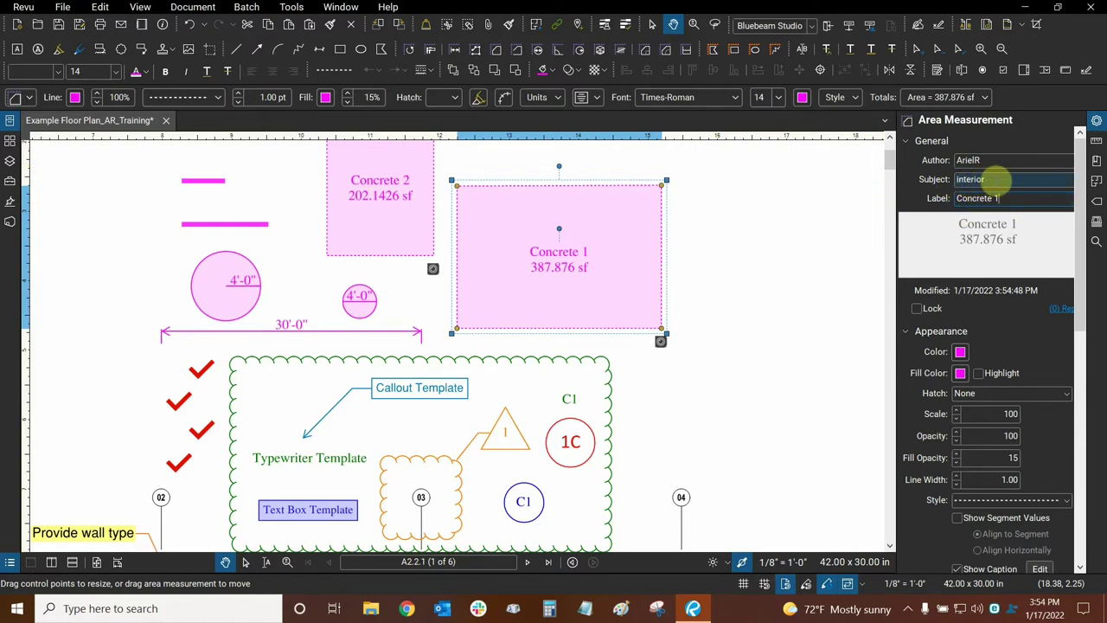
left_click(969, 180)
type("Interior")
key("Return")
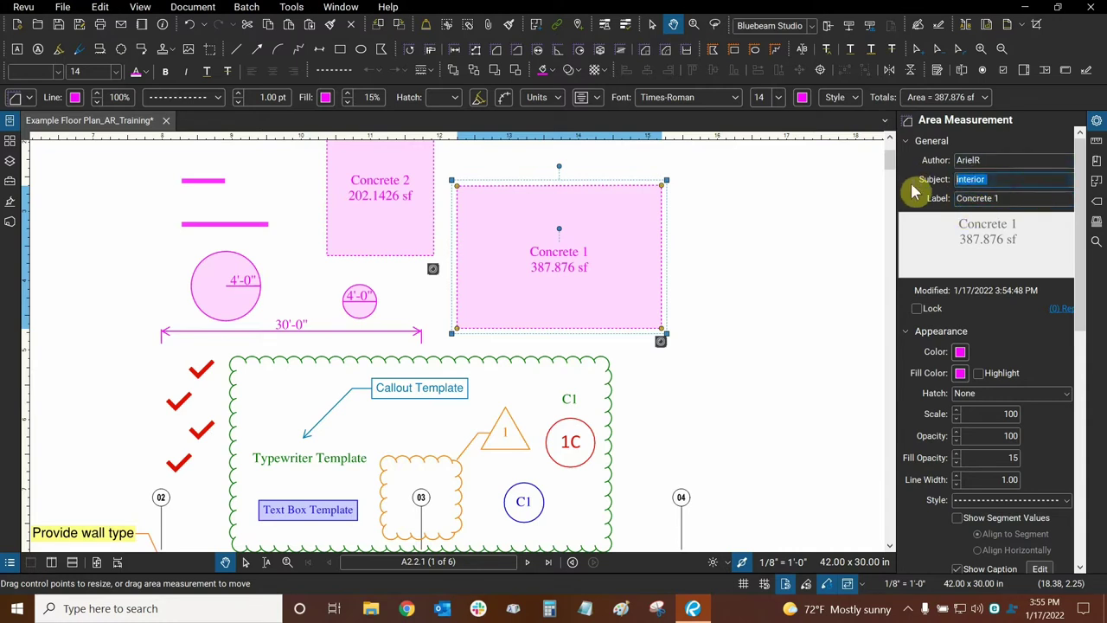
key("Down")
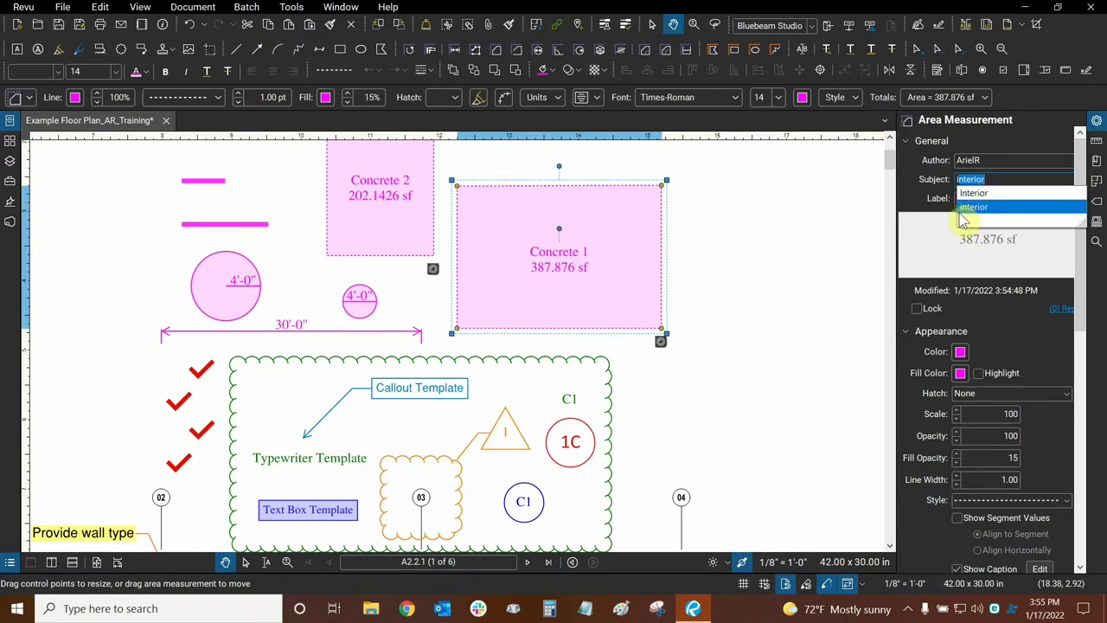
type("Interior")
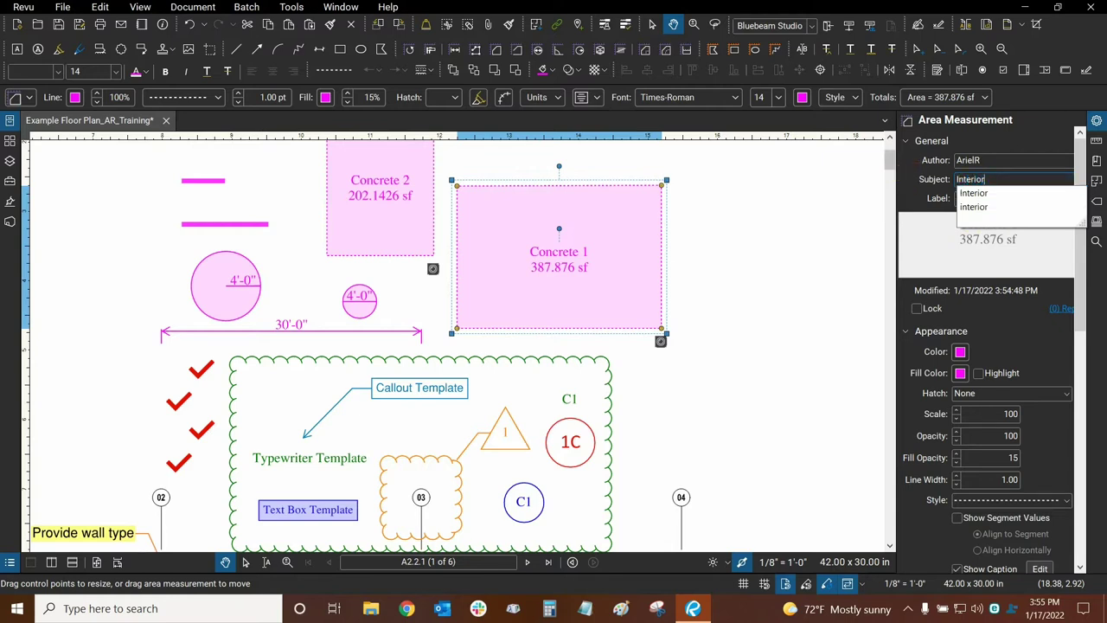
left_click(900, 178)
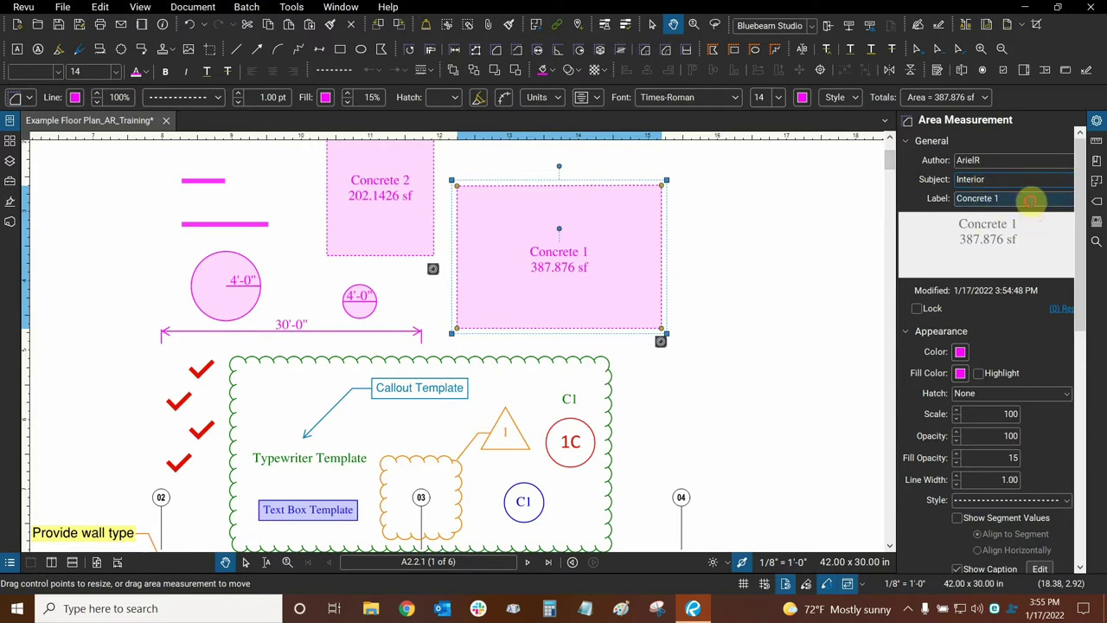
left_click(1029, 201)
- Re-enter the Concrete 1 measurement's subject as lowercase "interior" to check the auto-complete suggestions
left_click(1010, 178)
double_click(1011, 179)
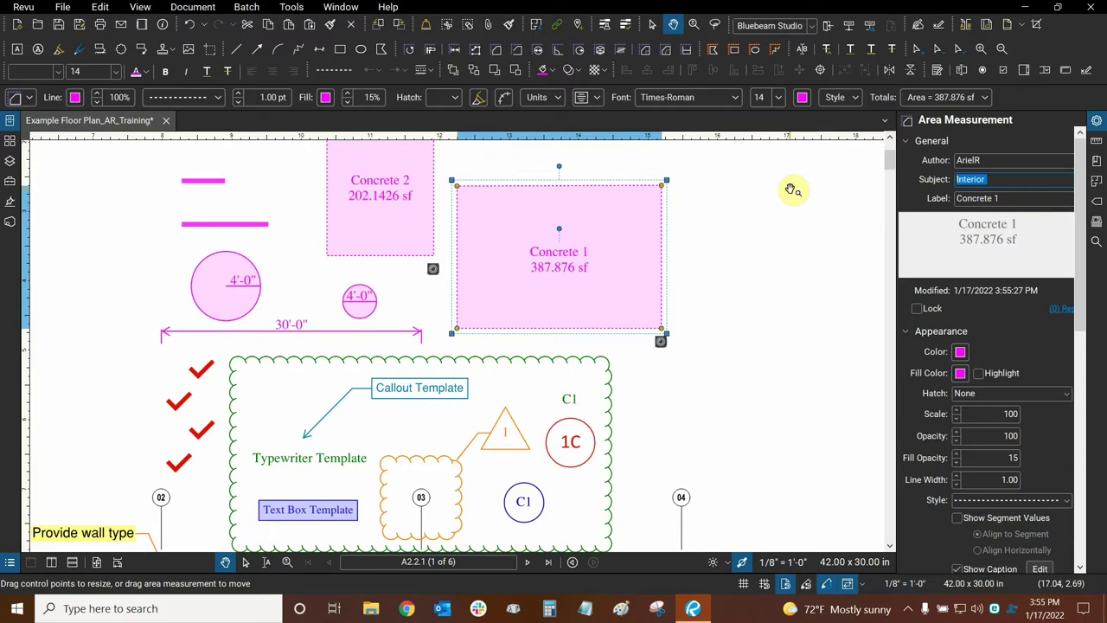
type("i")
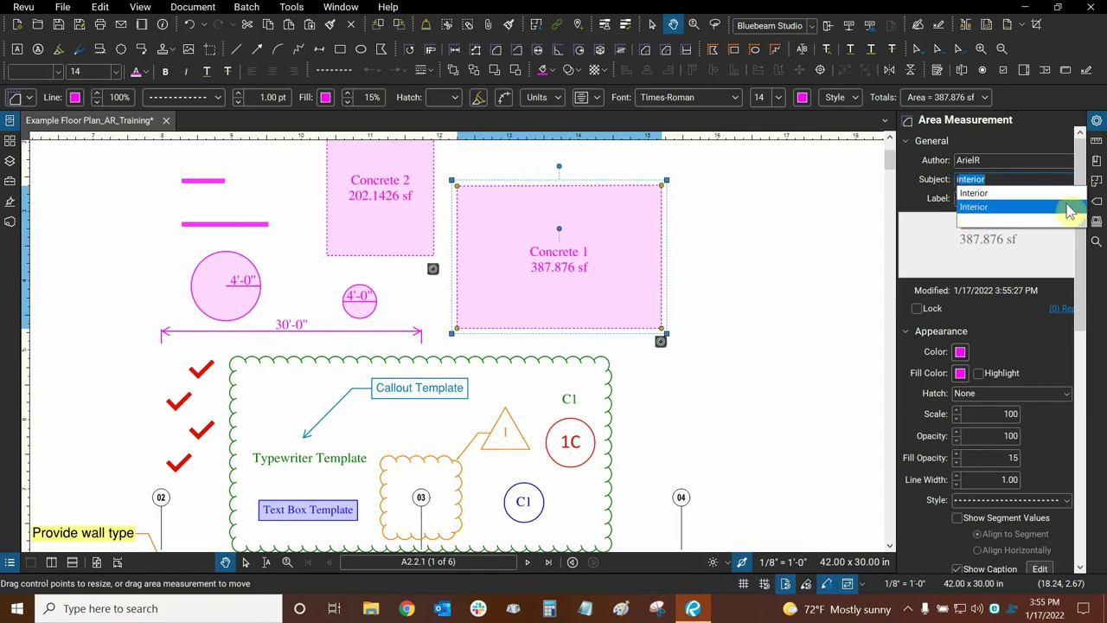
left_click(499, 307)
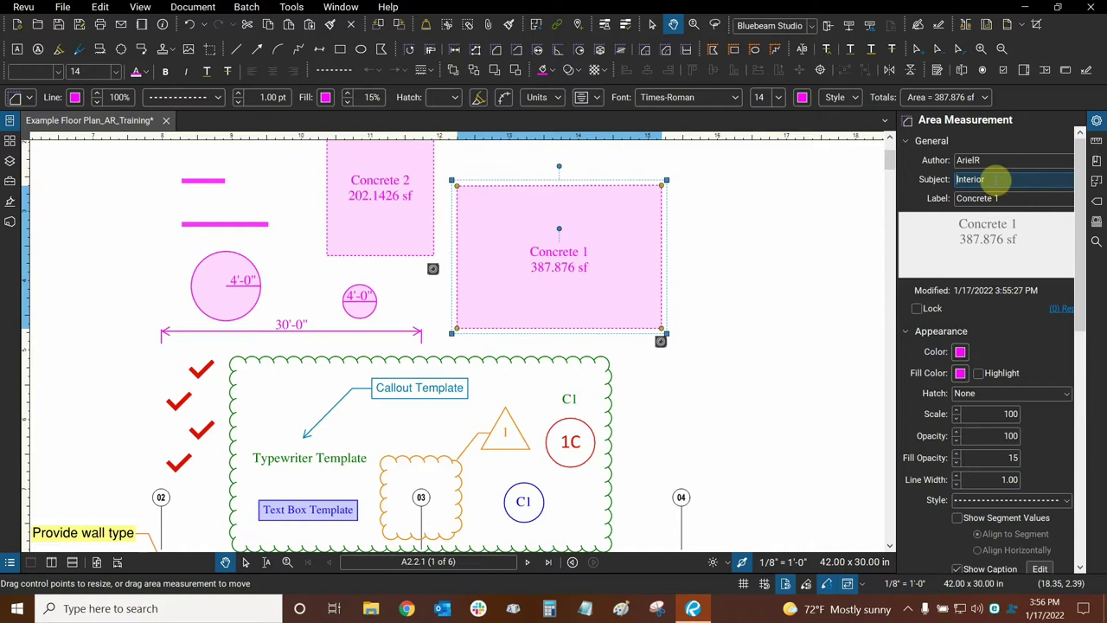
left_click(997, 179)
key("BackSpace")
type("interior")
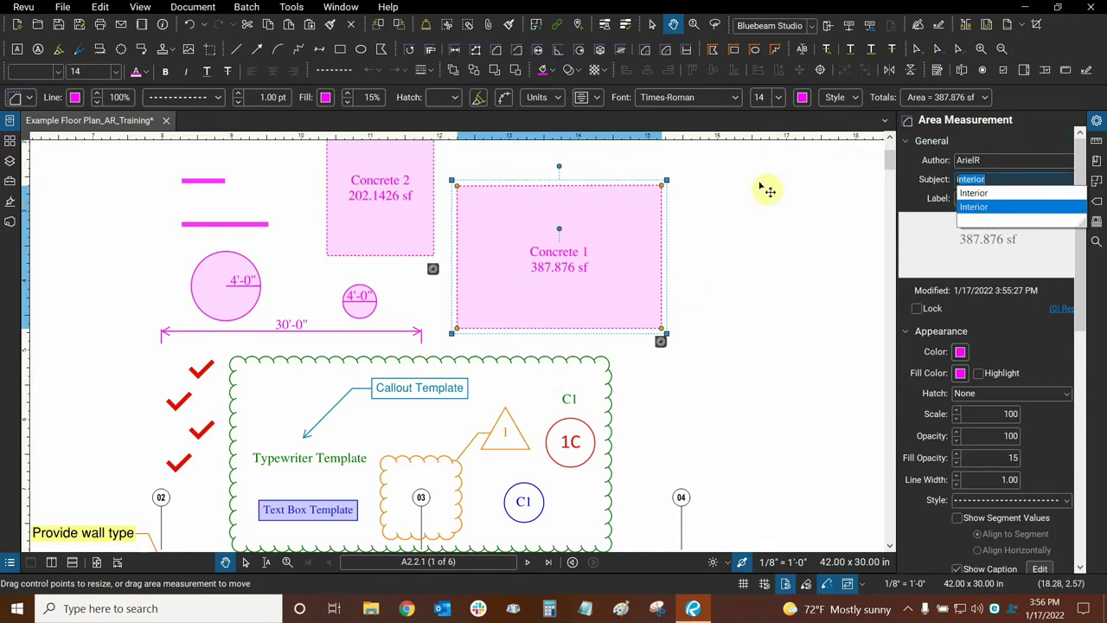
left_click(1014, 180)
double_click(1022, 180)
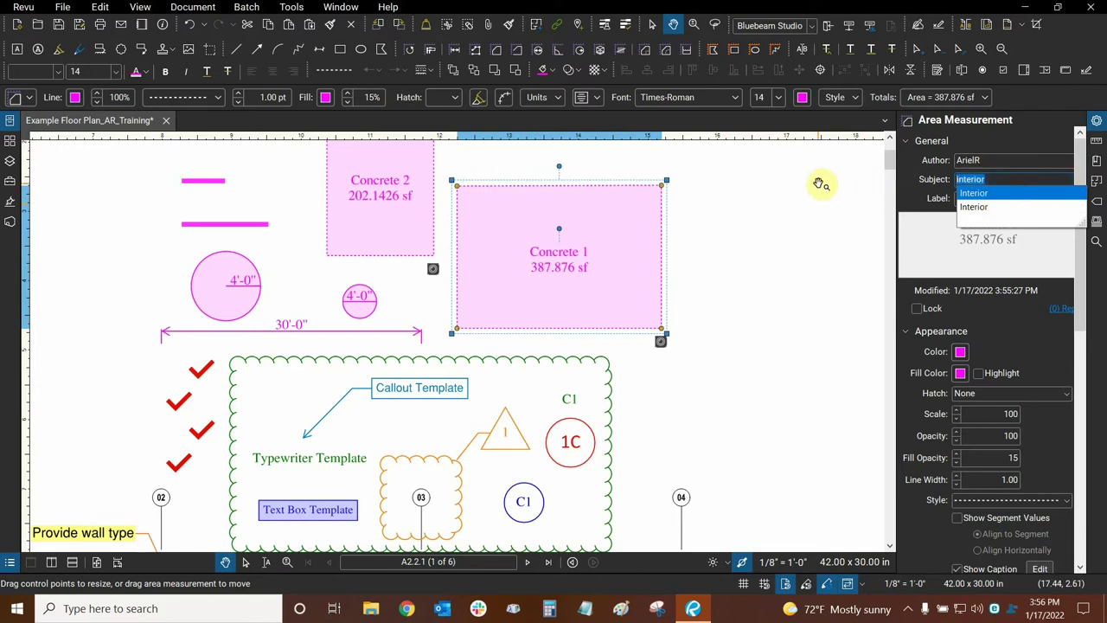
- Enter "Interior" with a capital I as the Concrete 1 measurement's subject and deselect the markup
type("Interior")
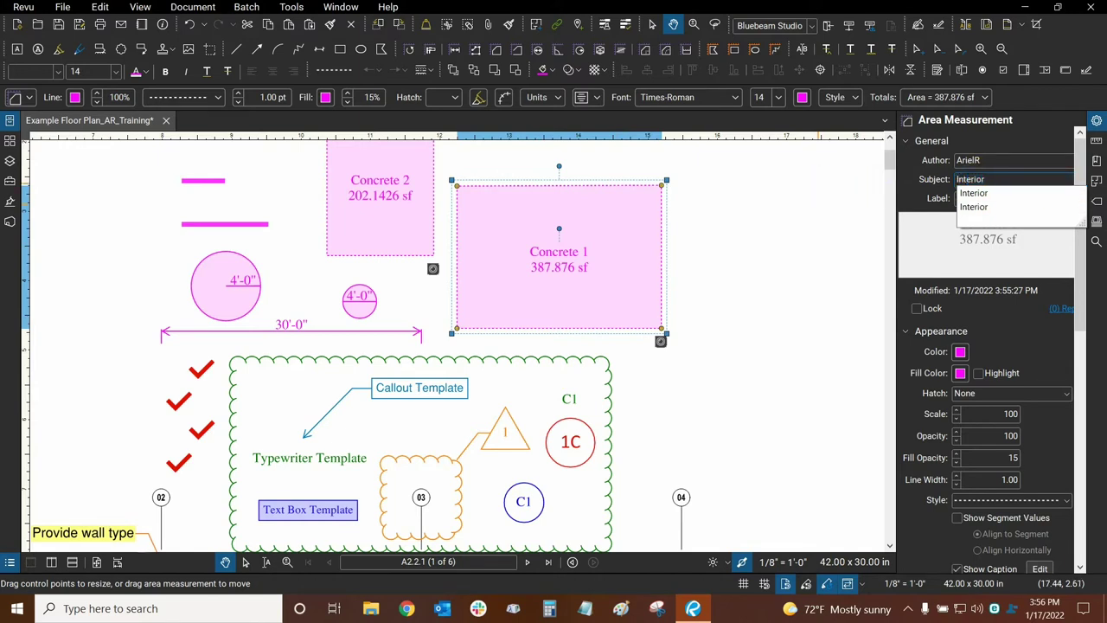
left_click(997, 160)
left_click(1003, 179)
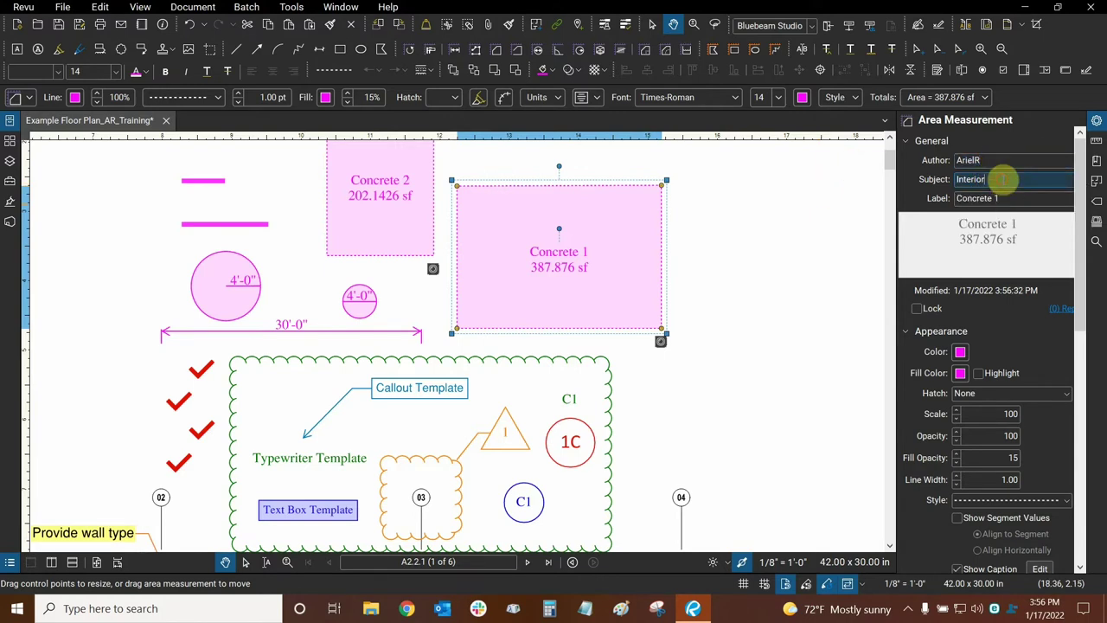
left_click(1000, 177)
left_click(744, 223)
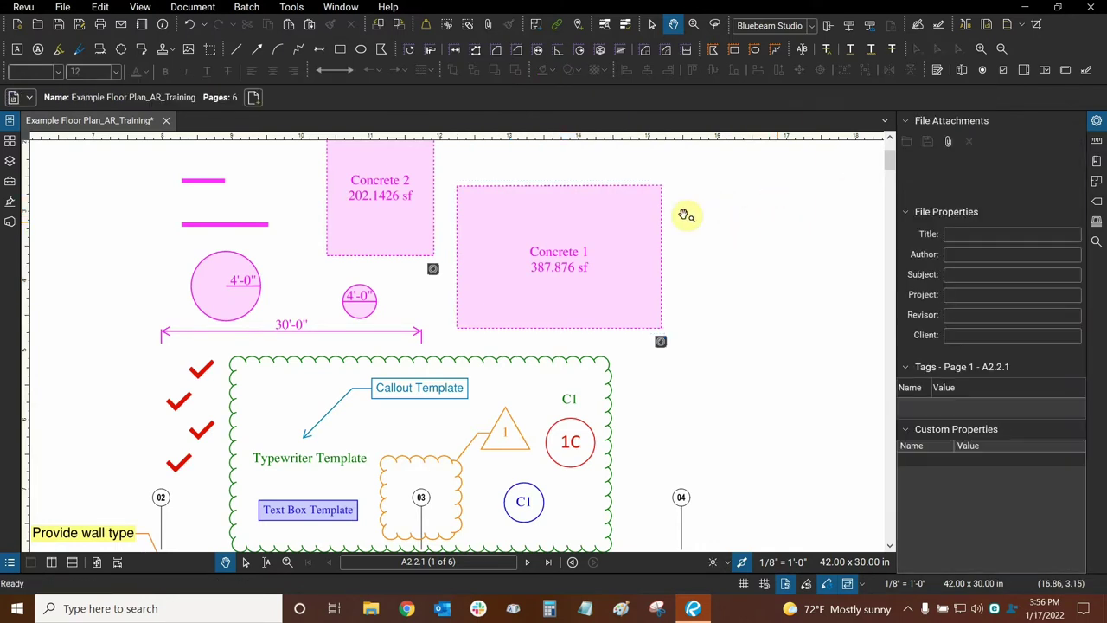
- Open the manager for the auto-complete list from the general spelling preferences
left_click_drag(721, 185, 714, 239)
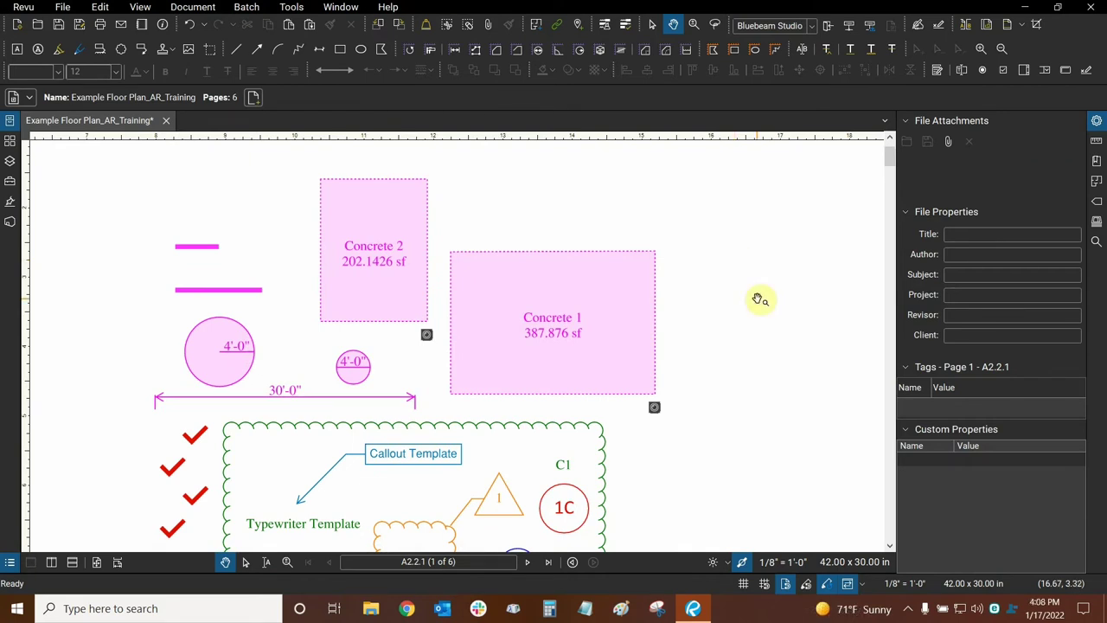
left_click(24, 7)
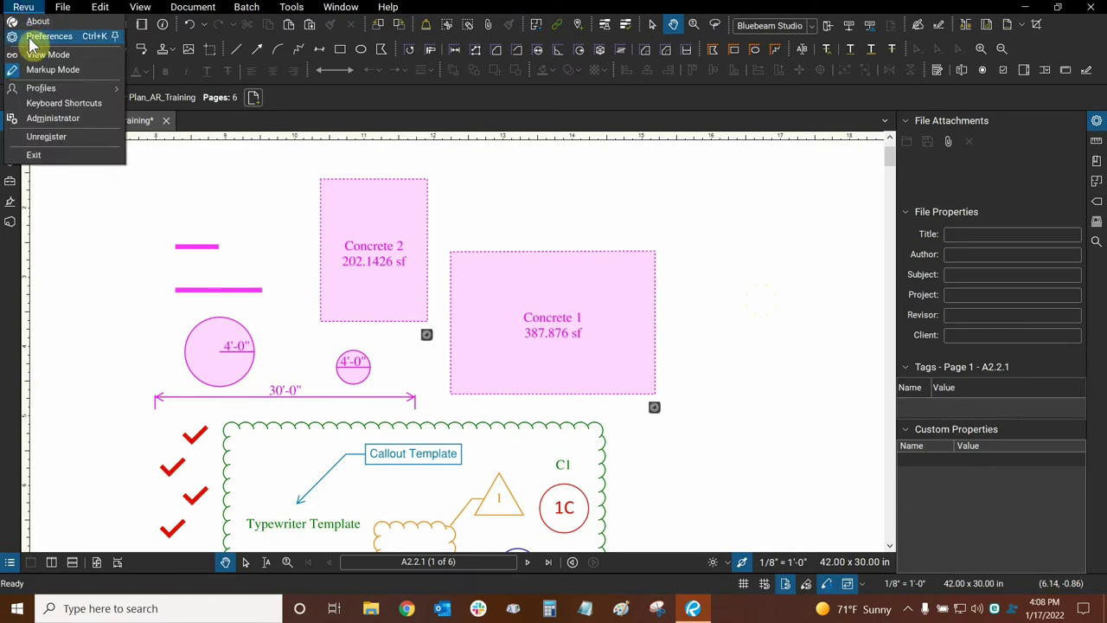
left_click(27, 34)
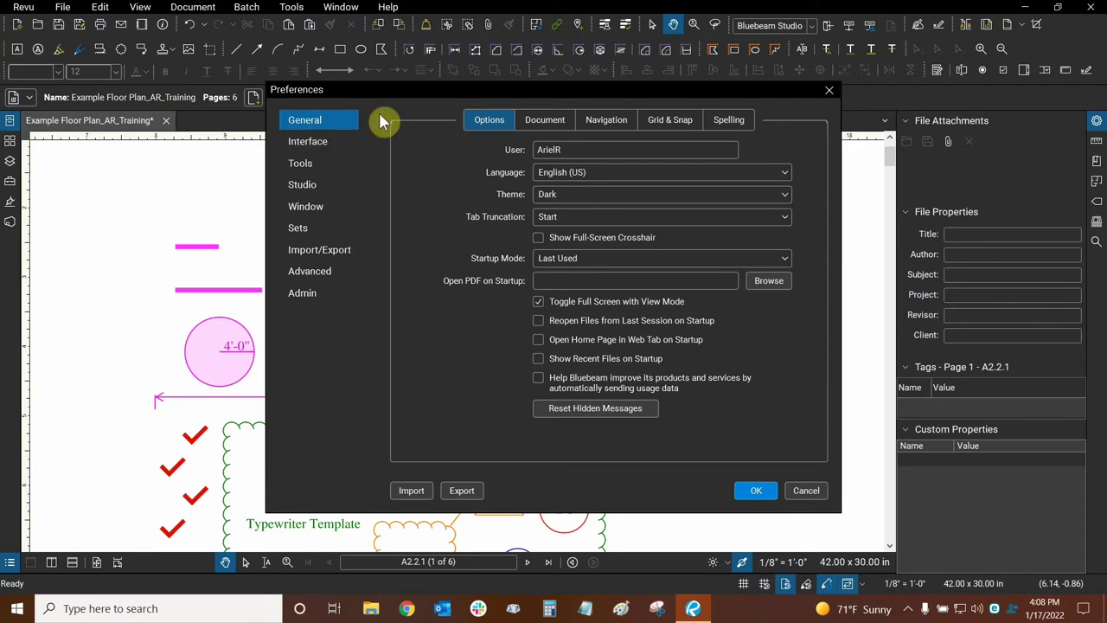
left_click(729, 126)
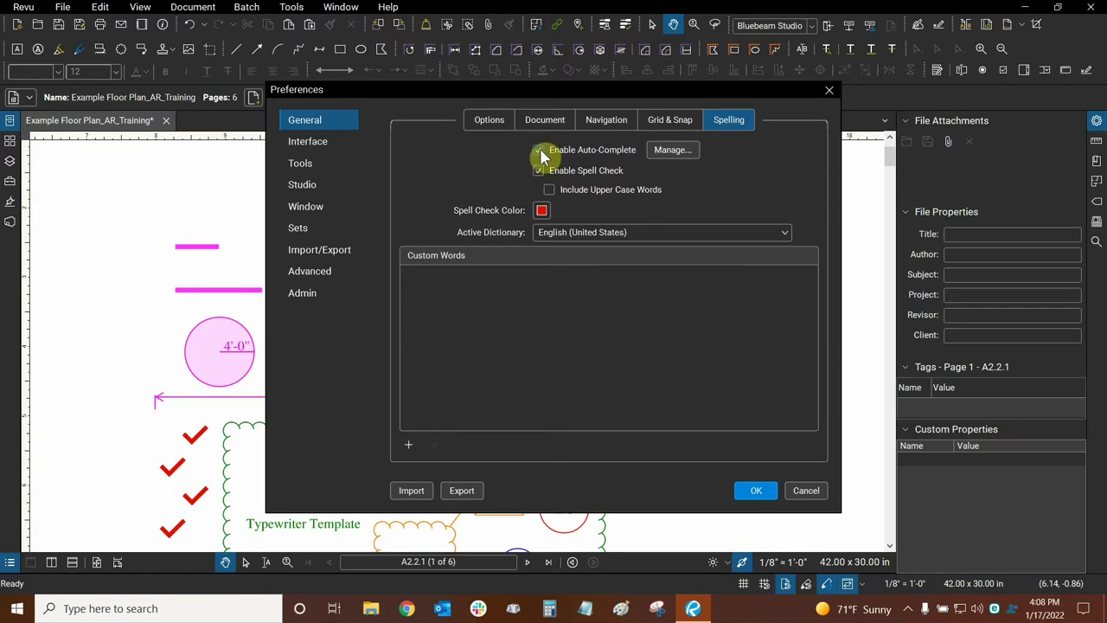
left_click(673, 151)
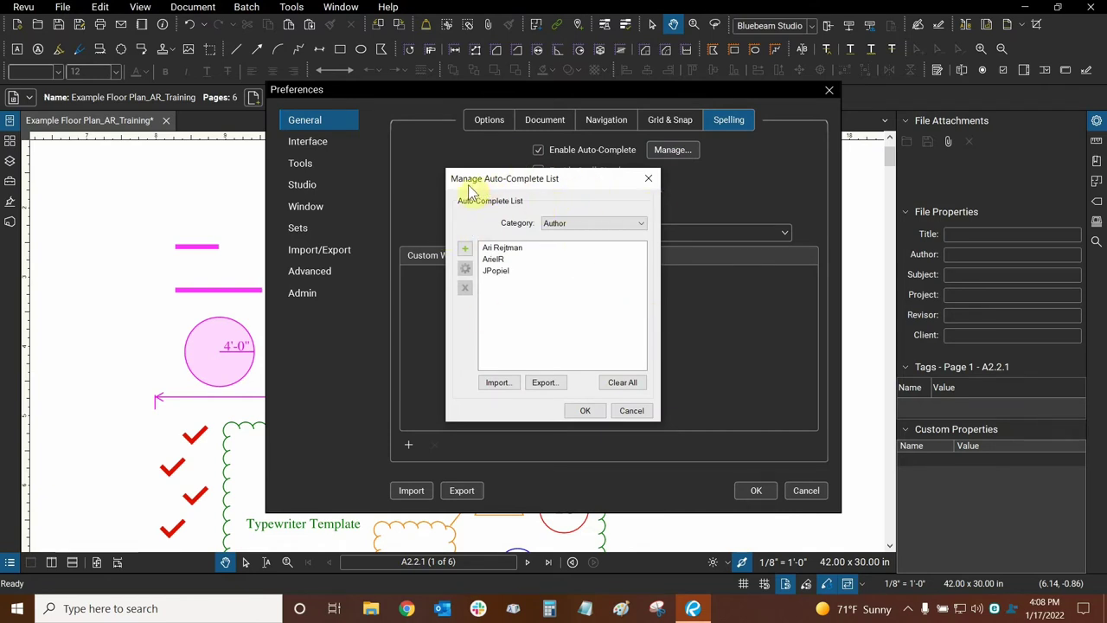
- Review the stored auto-complete entries in the Author, Email, Label and Search categories
left_click(581, 226)
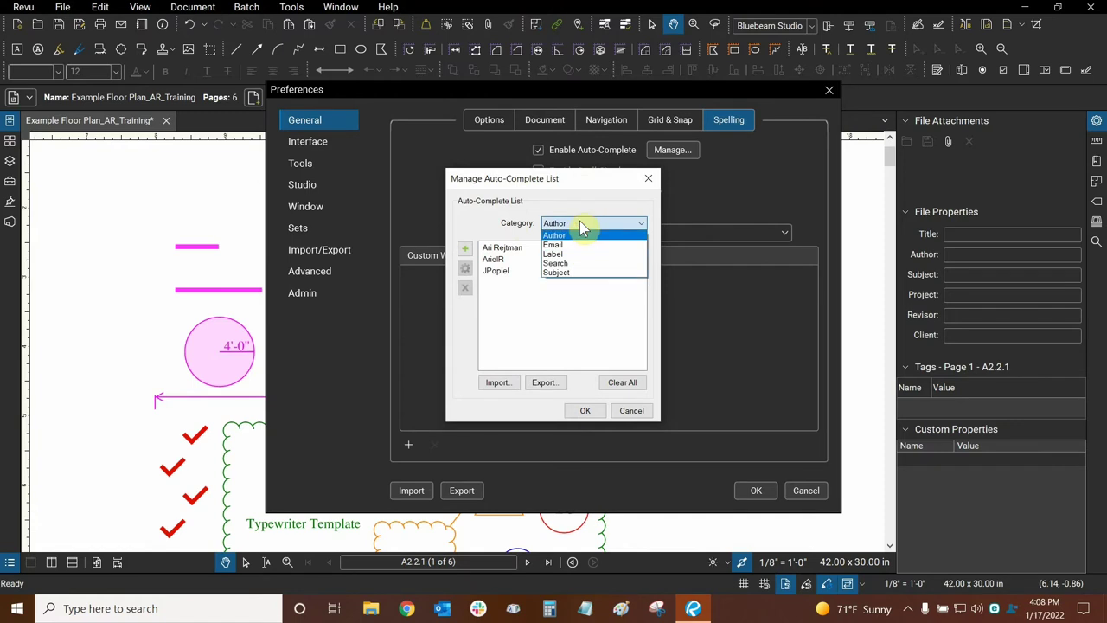
left_click(581, 227)
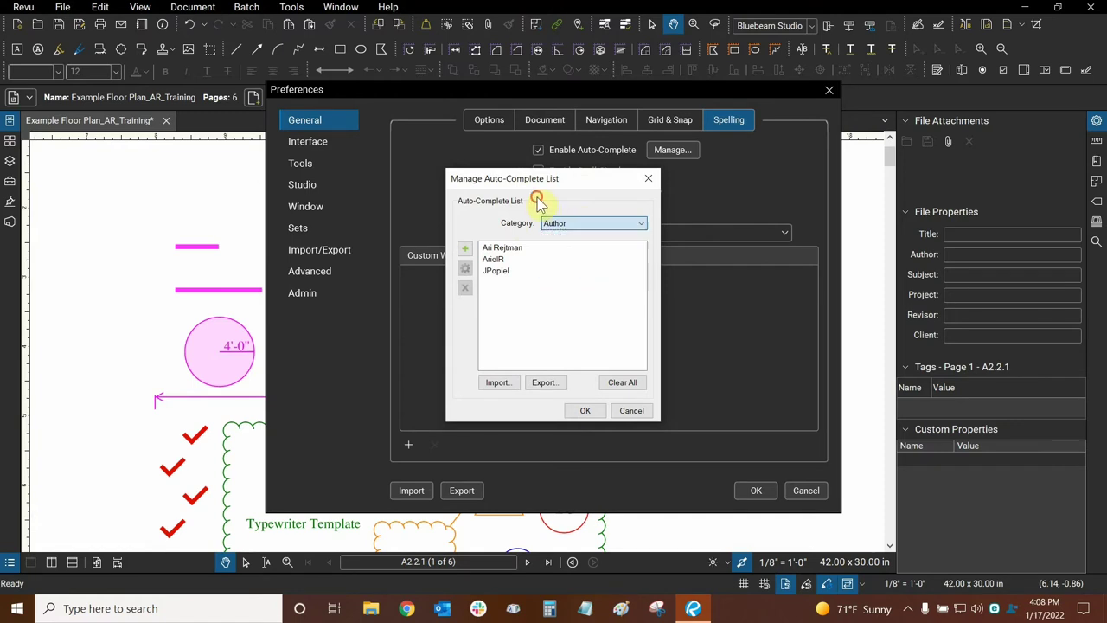
left_click(502, 273)
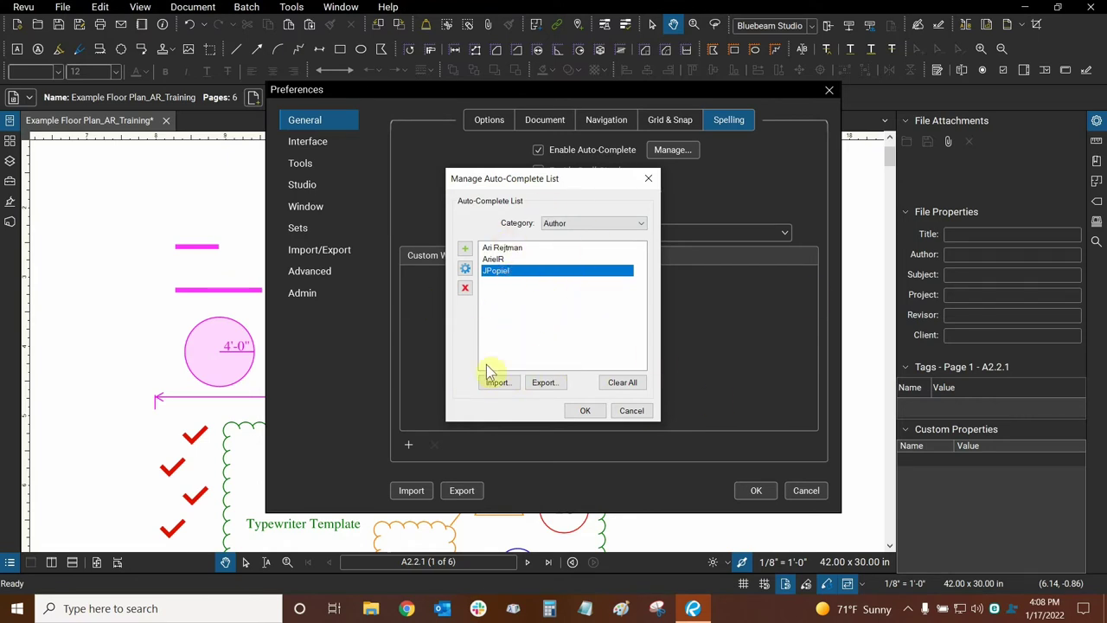
left_click(510, 315)
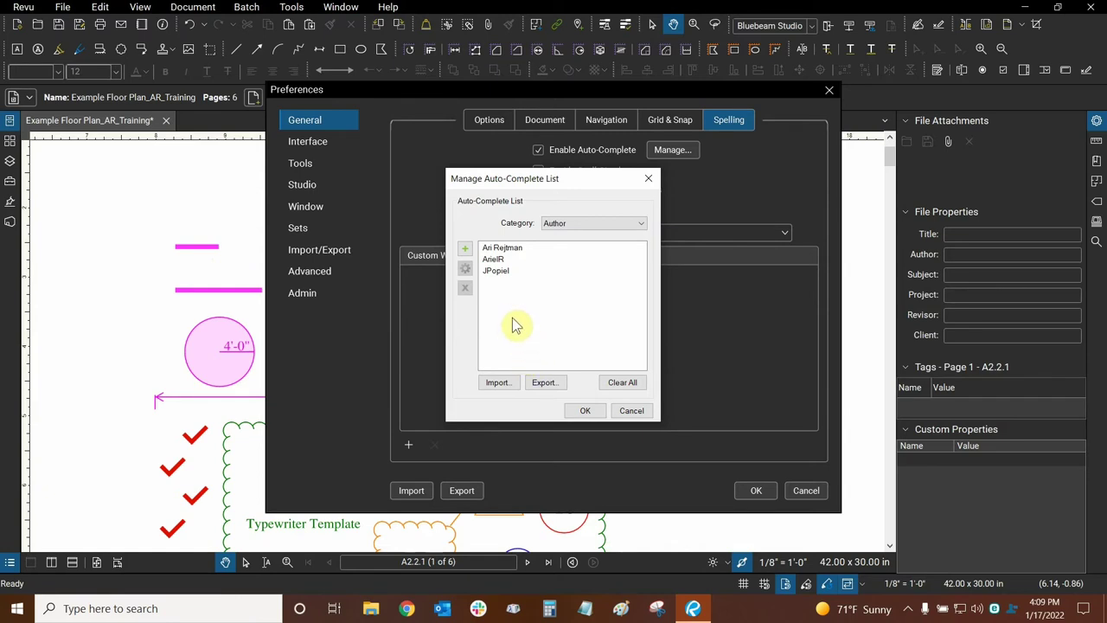
left_click(579, 223)
left_click(569, 246)
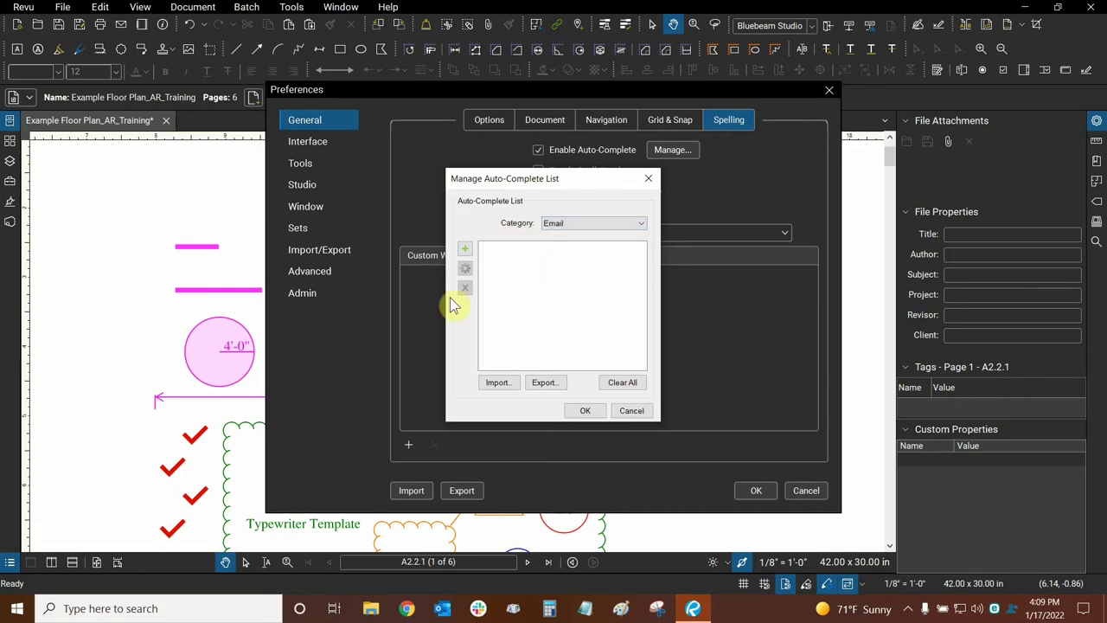
left_click(564, 227)
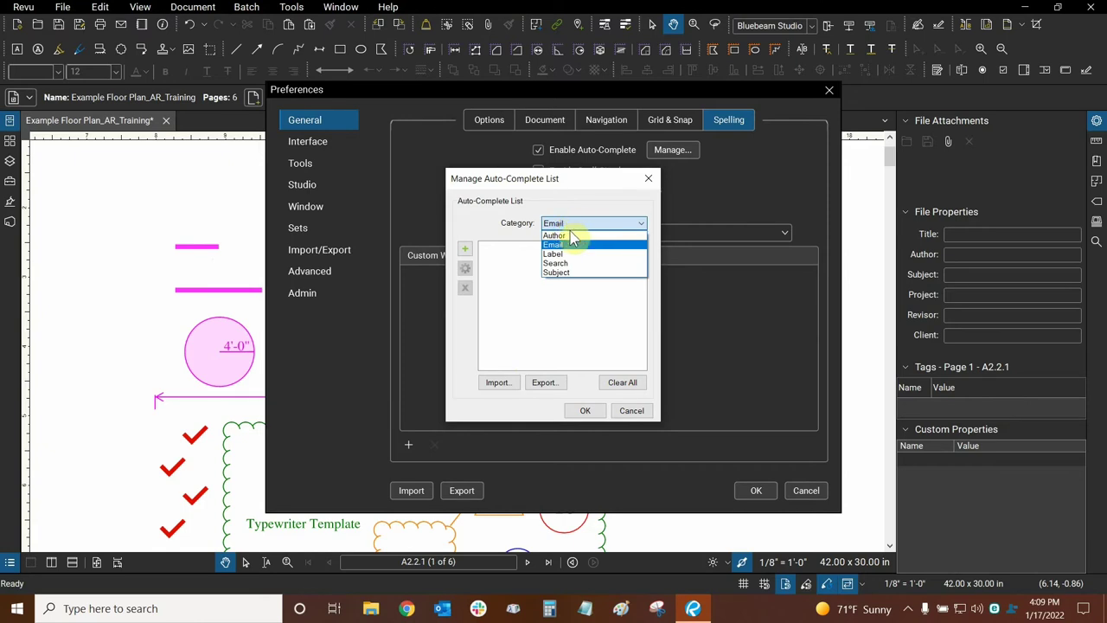
left_click(564, 255)
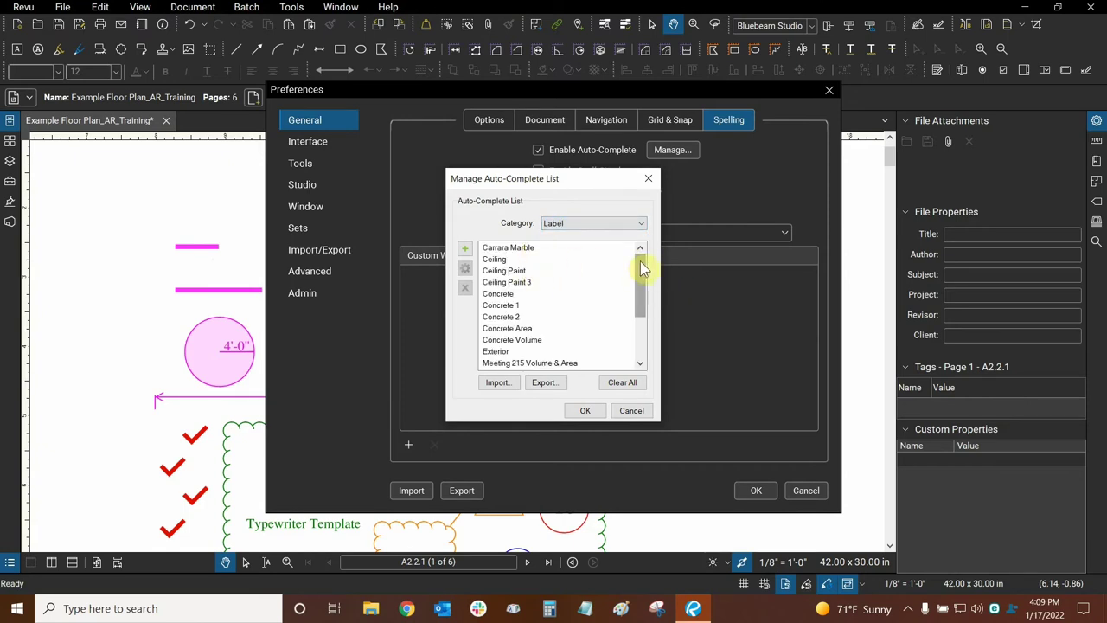
left_click_drag(641, 268, 638, 322)
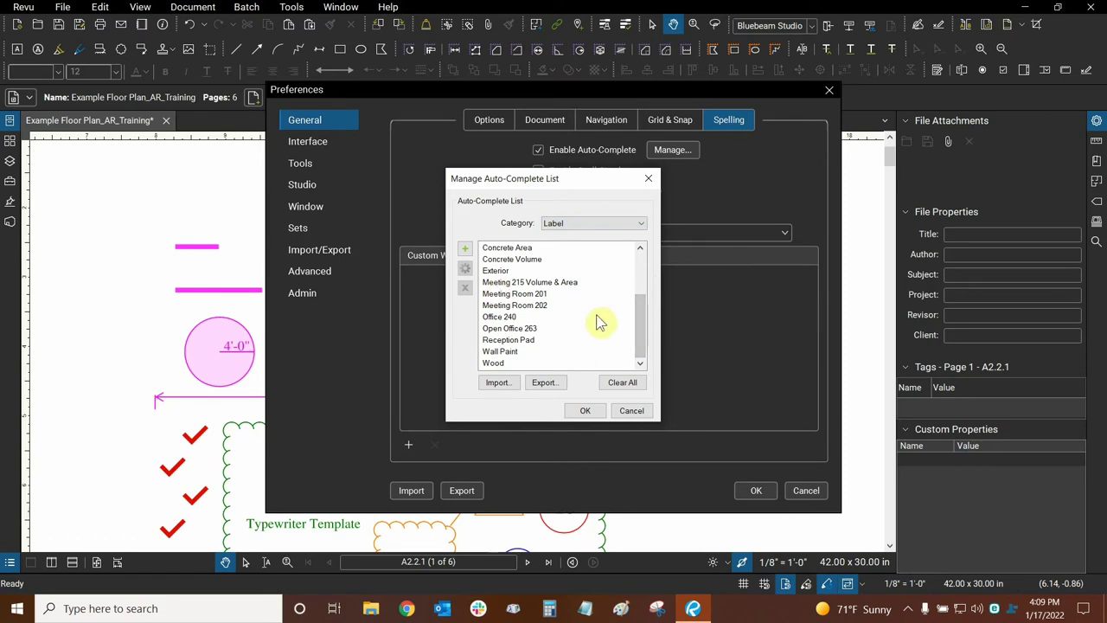
left_click_drag(638, 312, 644, 338)
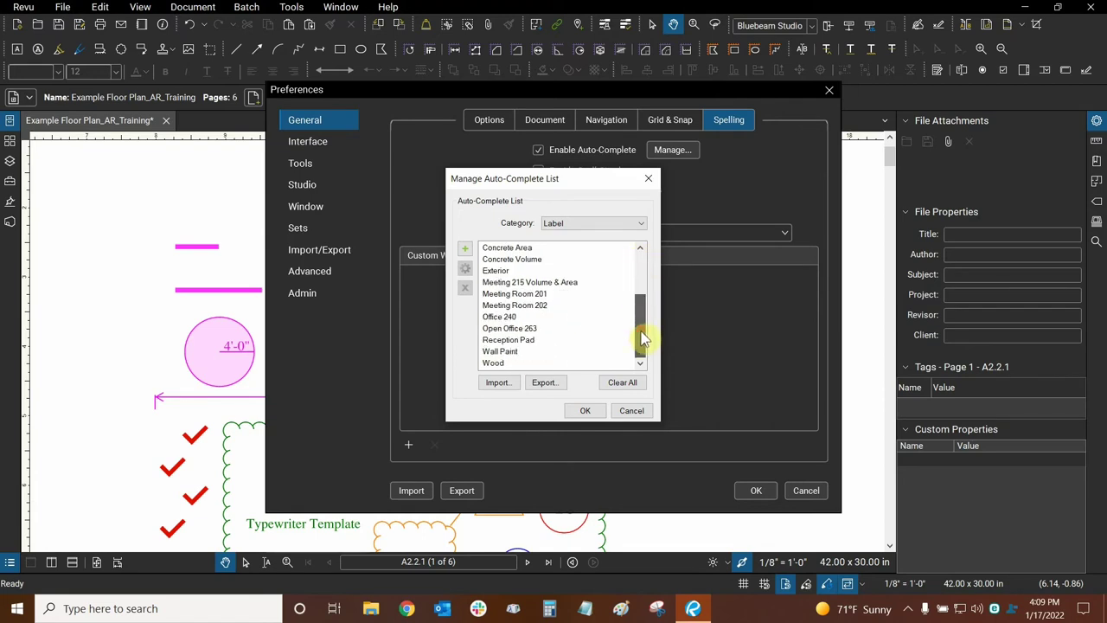
scroll(642, 324, "up", 3)
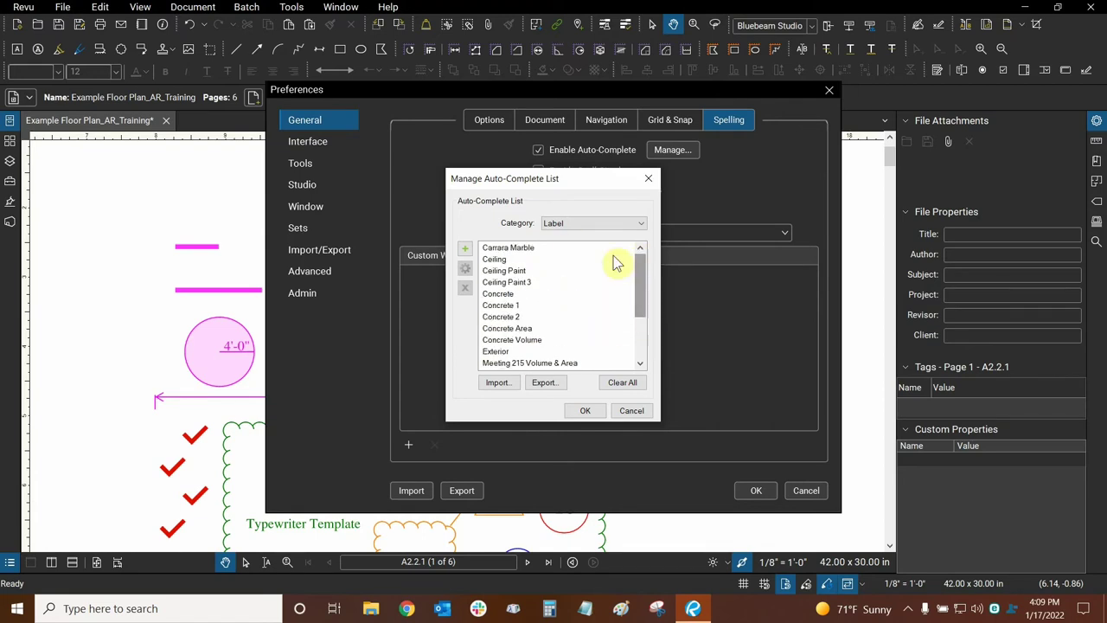
left_click(603, 224)
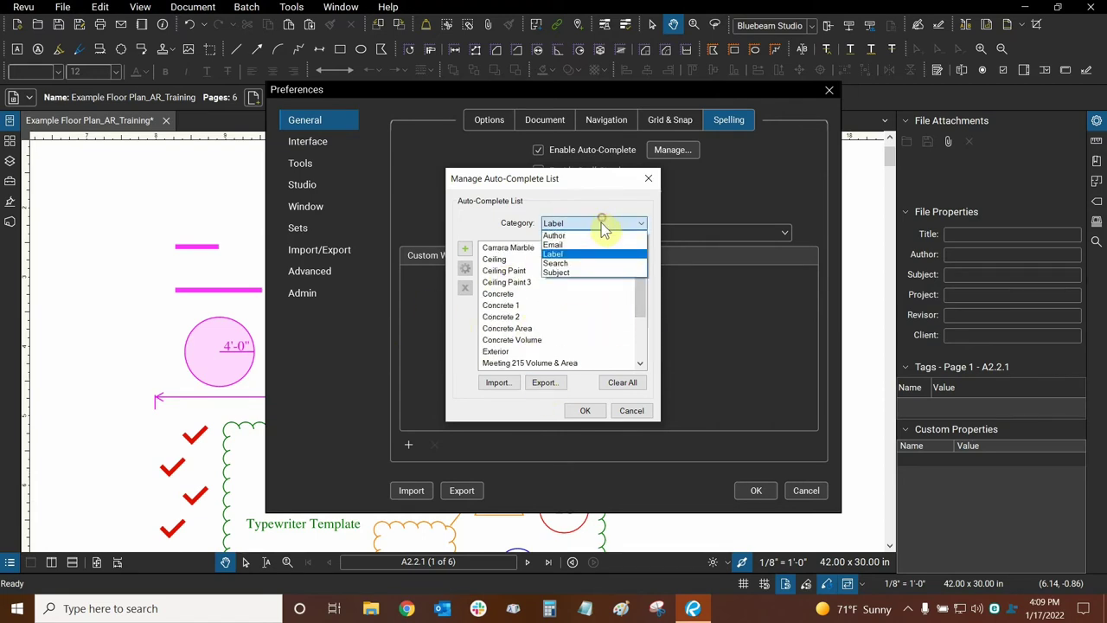
left_click(572, 263)
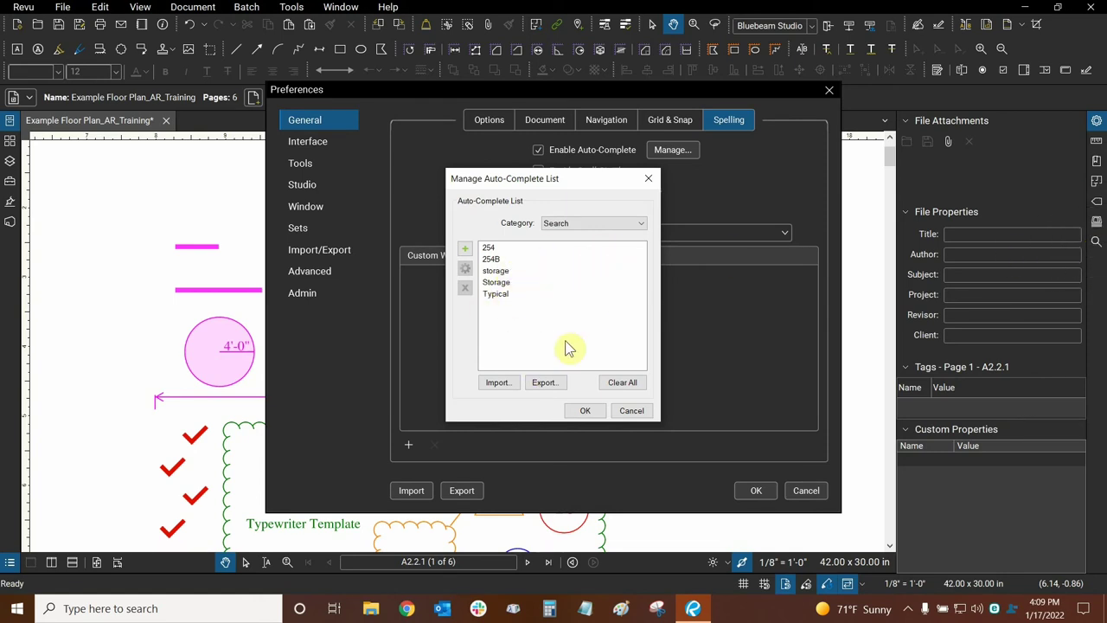
- Switch the auto-complete list to the Subject category and compare its differently written "Interior" entries
left_click(629, 224)
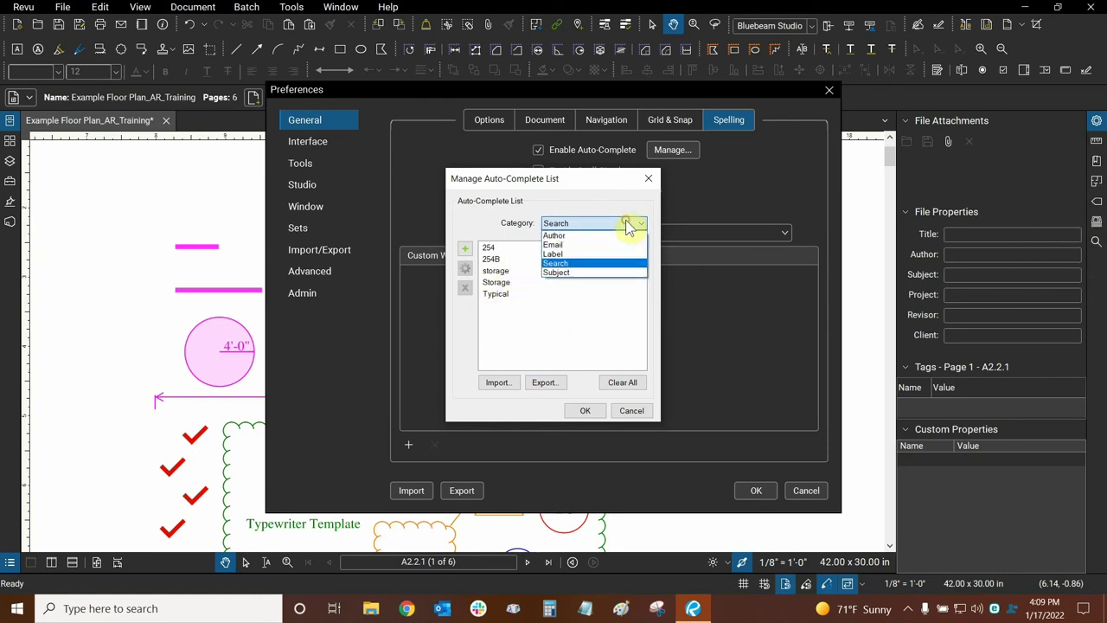
left_click(566, 274)
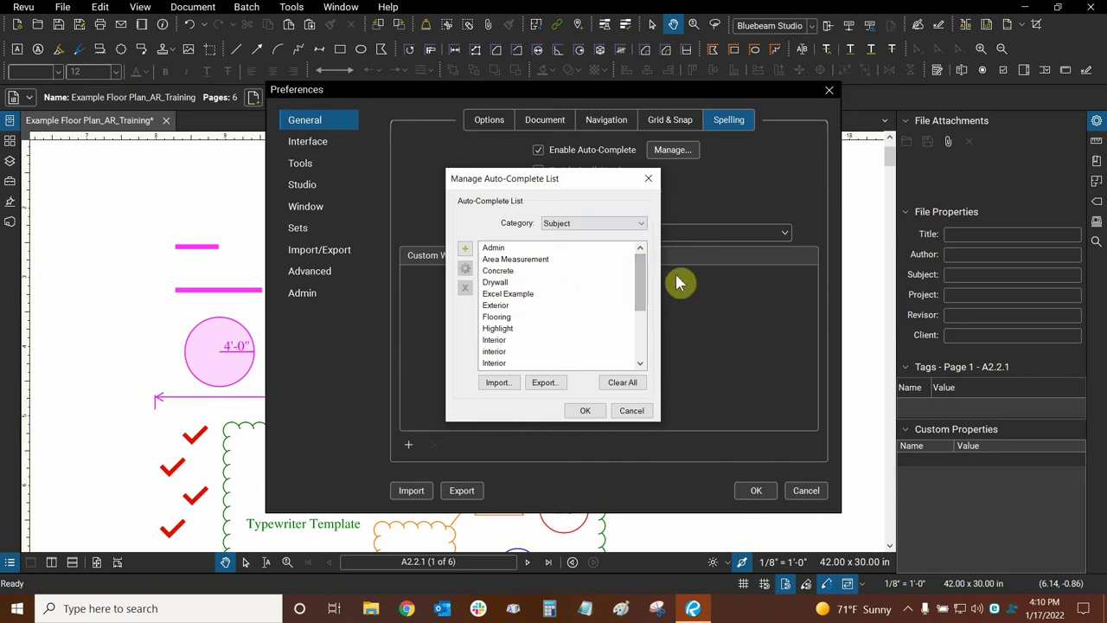
scroll(647, 280, "down", 2)
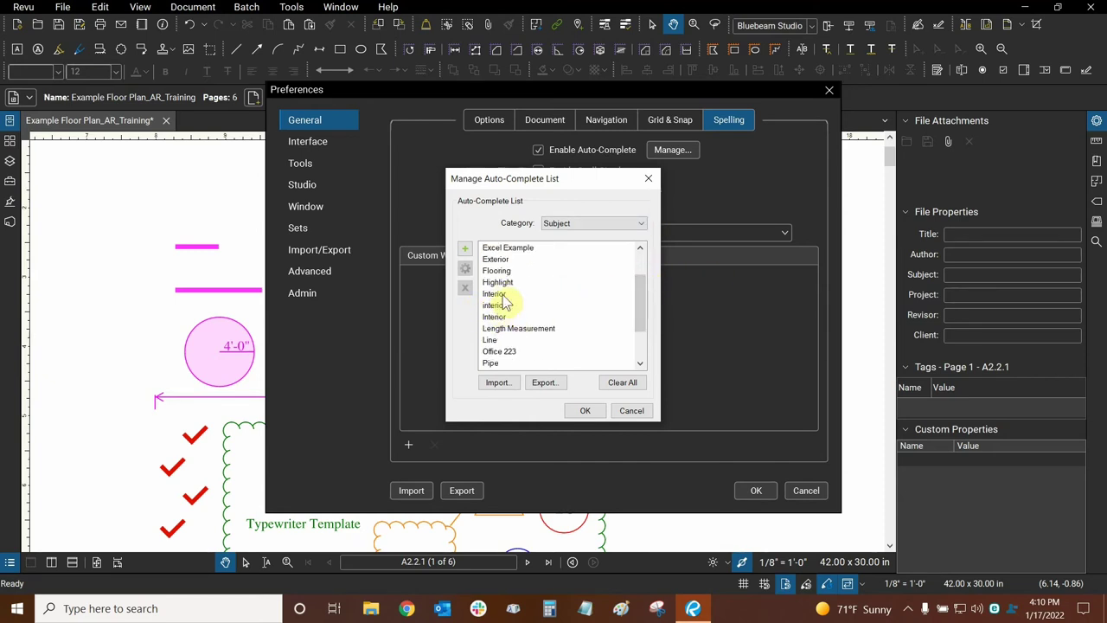
left_click(505, 296)
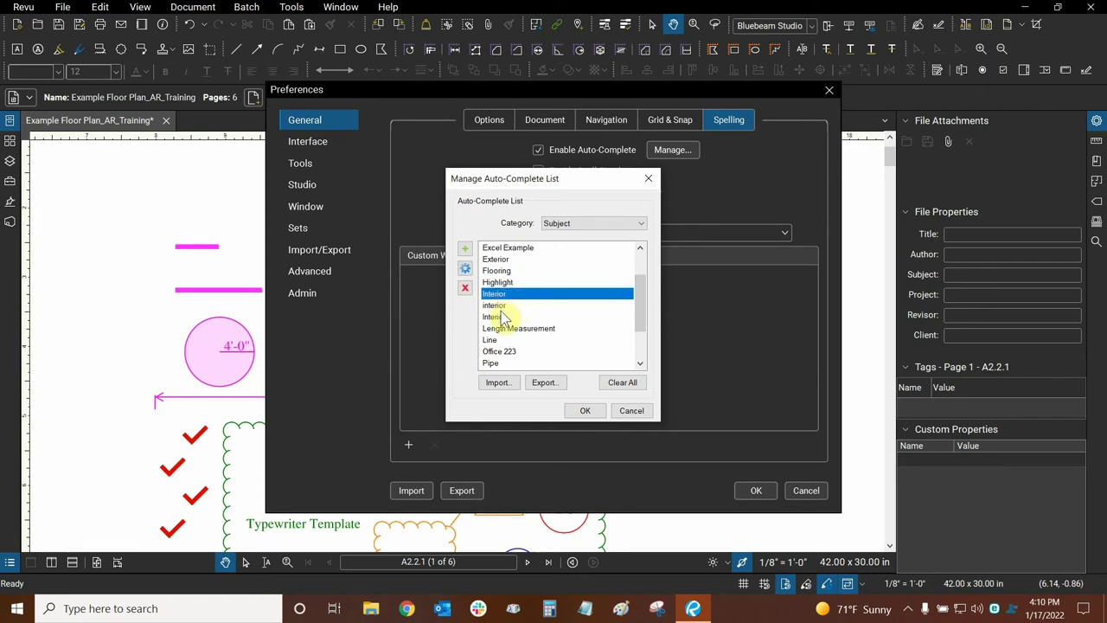
left_click(503, 306)
left_click(502, 317)
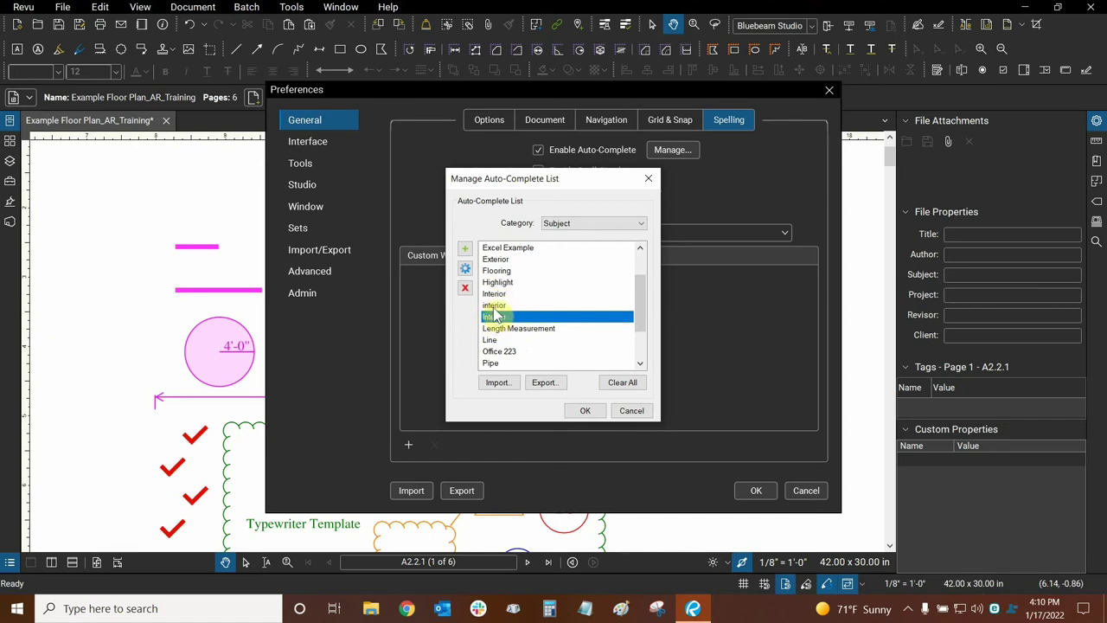
left_click(495, 295)
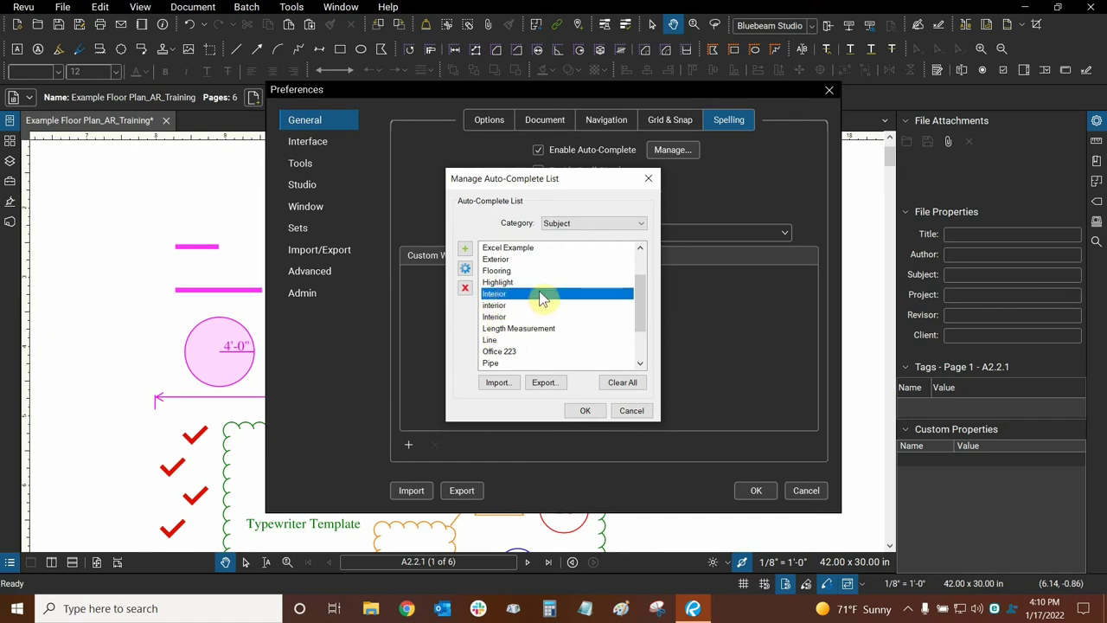
- Open the last and first "Interior" subject entries for editing to check their text for extra spaces
left_click(503, 318)
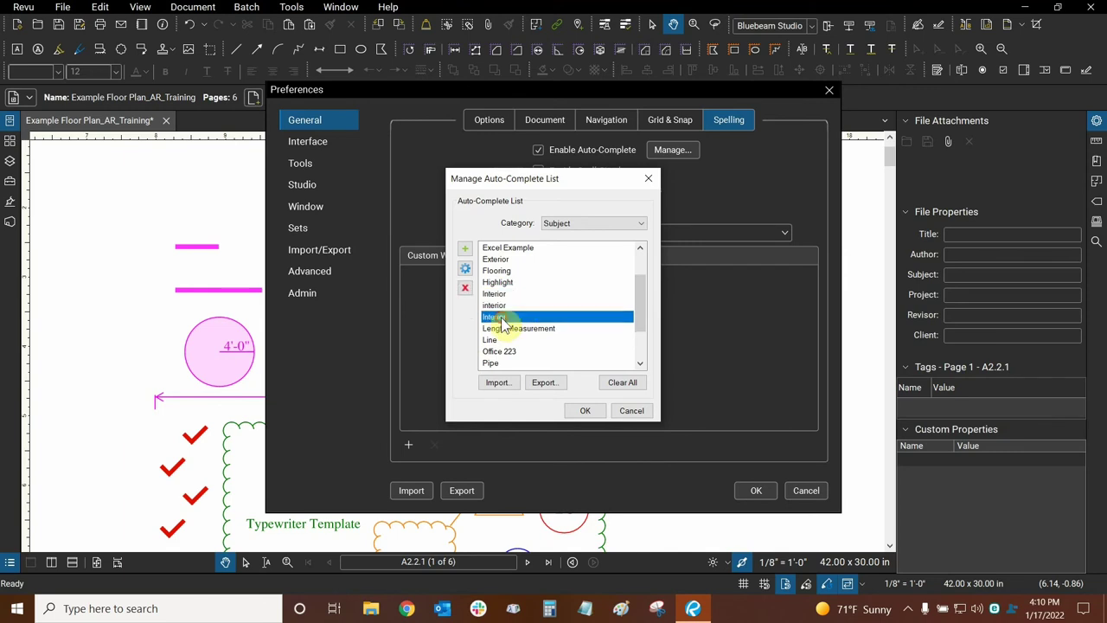
left_click(466, 270)
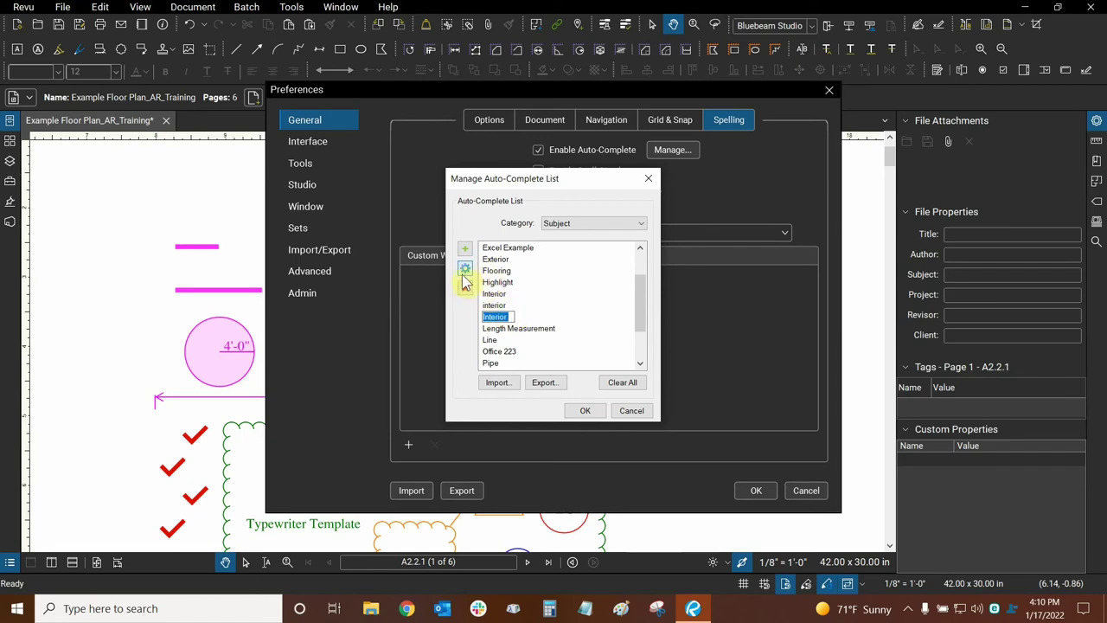
left_click(508, 318)
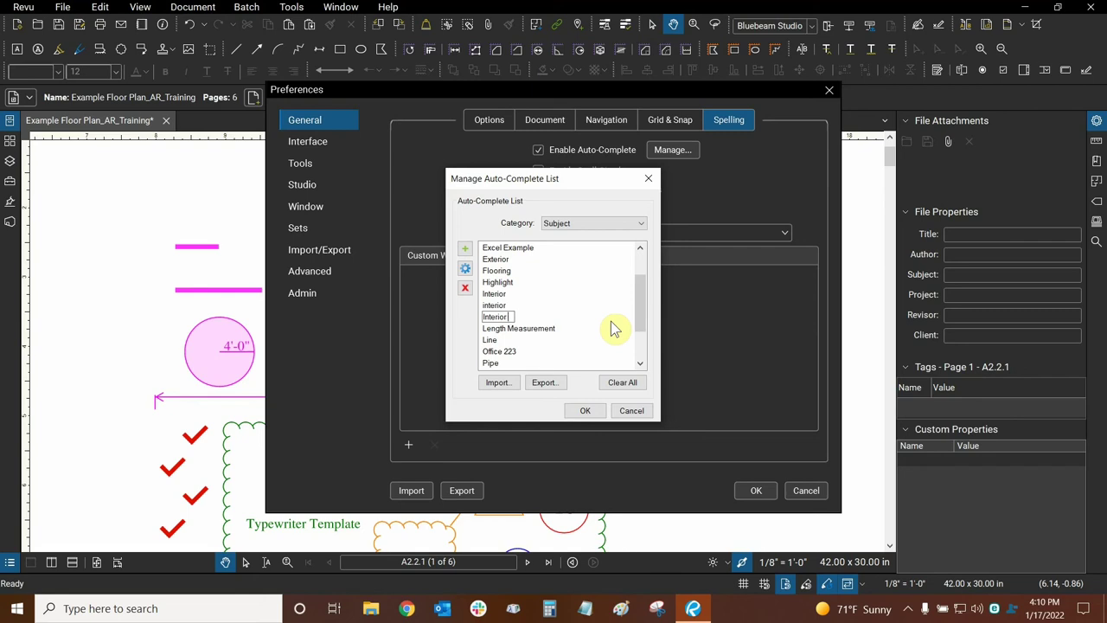
left_click(495, 295)
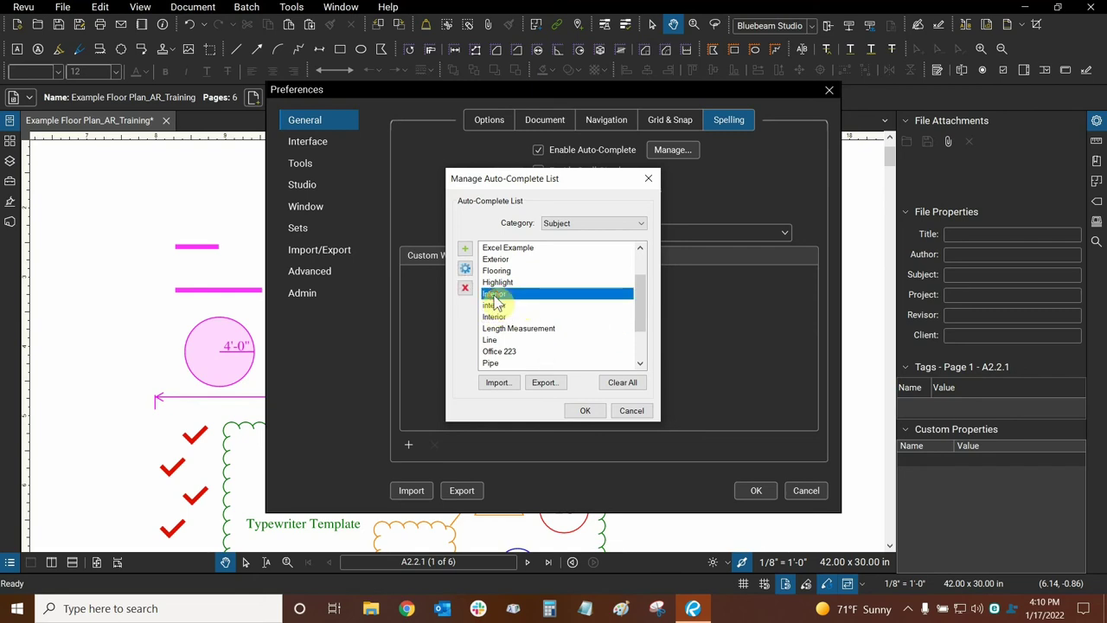
left_click(464, 271)
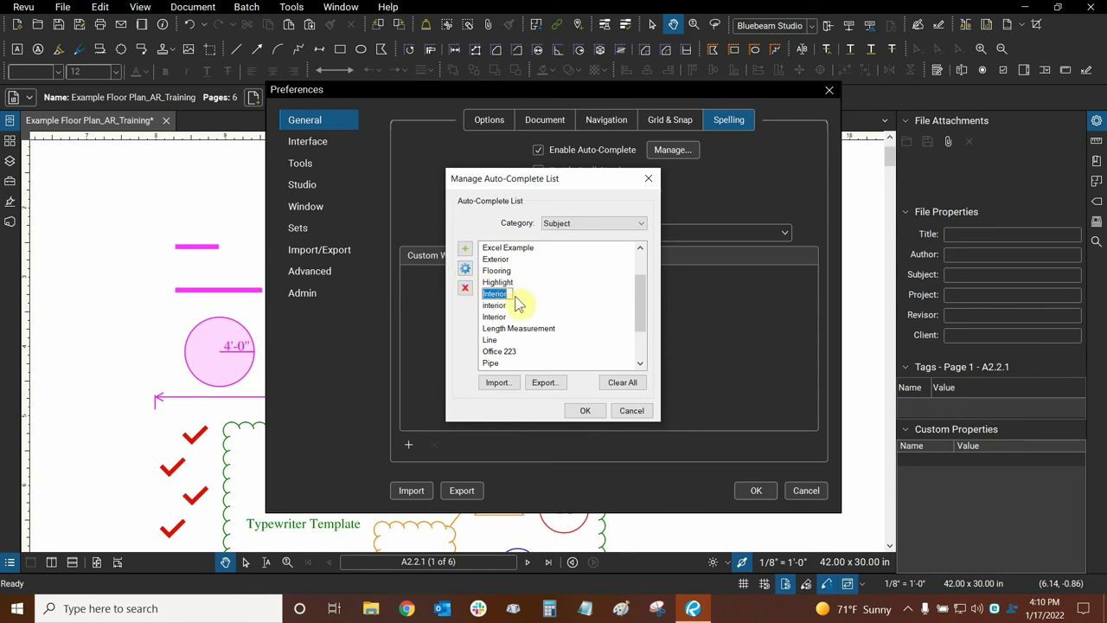
left_click(560, 303)
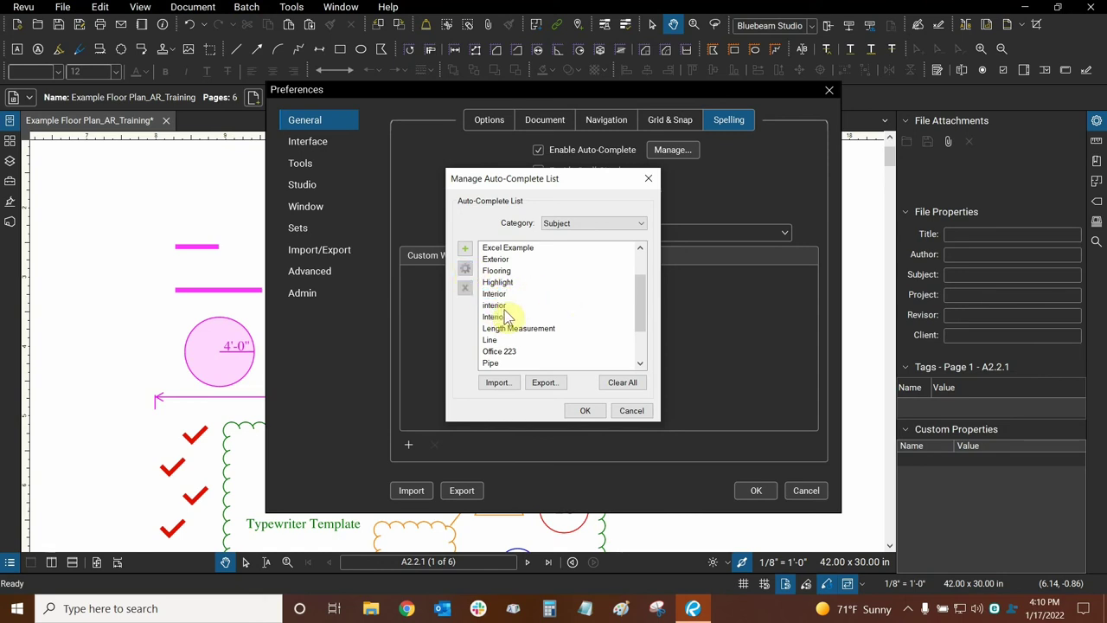
- Delete the lowercase "interior" entry and the duplicate "Interior" entry below it from the Subject list, and look through the remaining entries
left_click(500, 306)
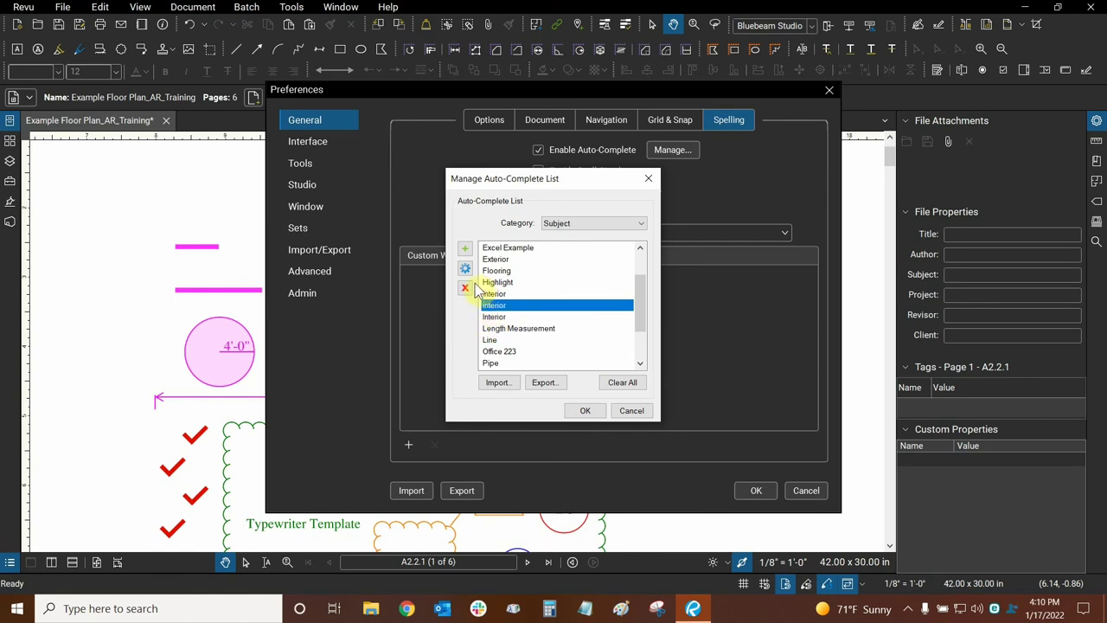
left_click(466, 288)
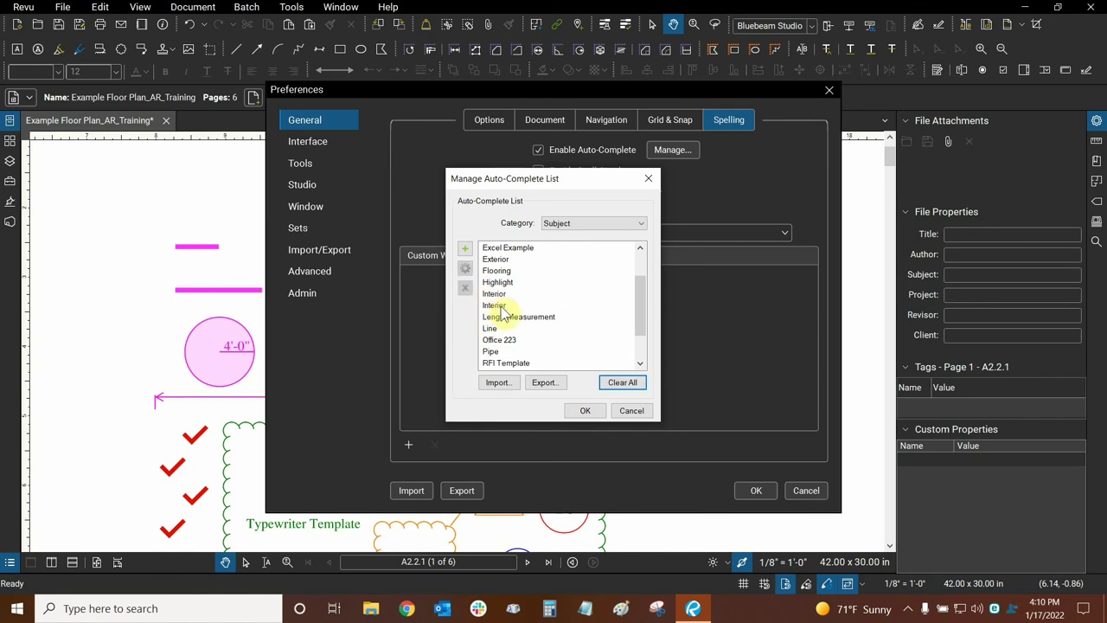
left_click(500, 308)
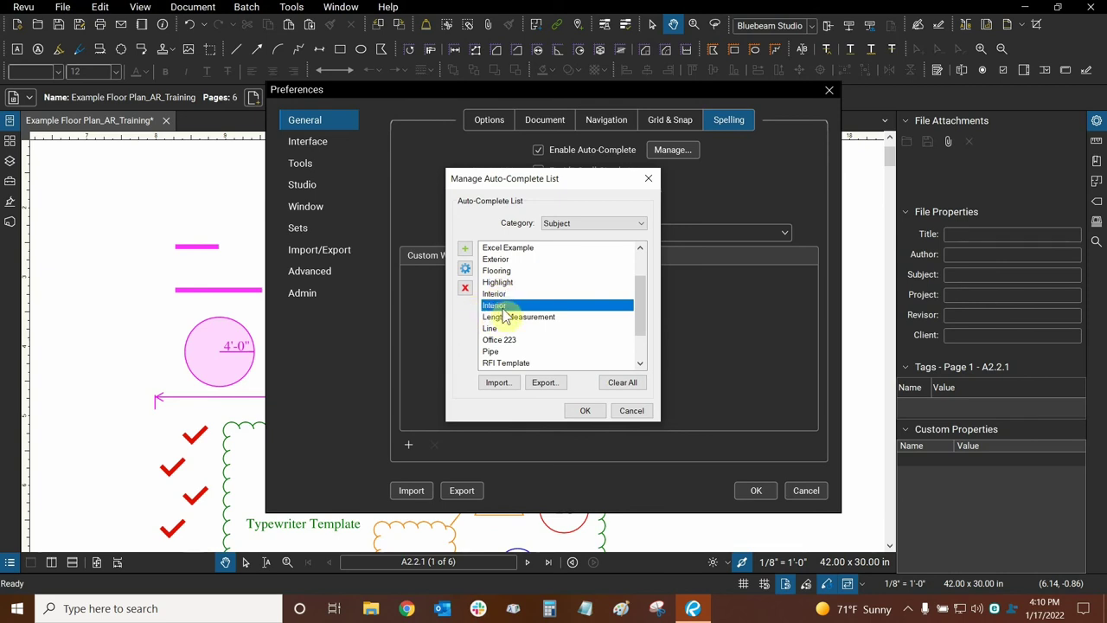
left_click(464, 287)
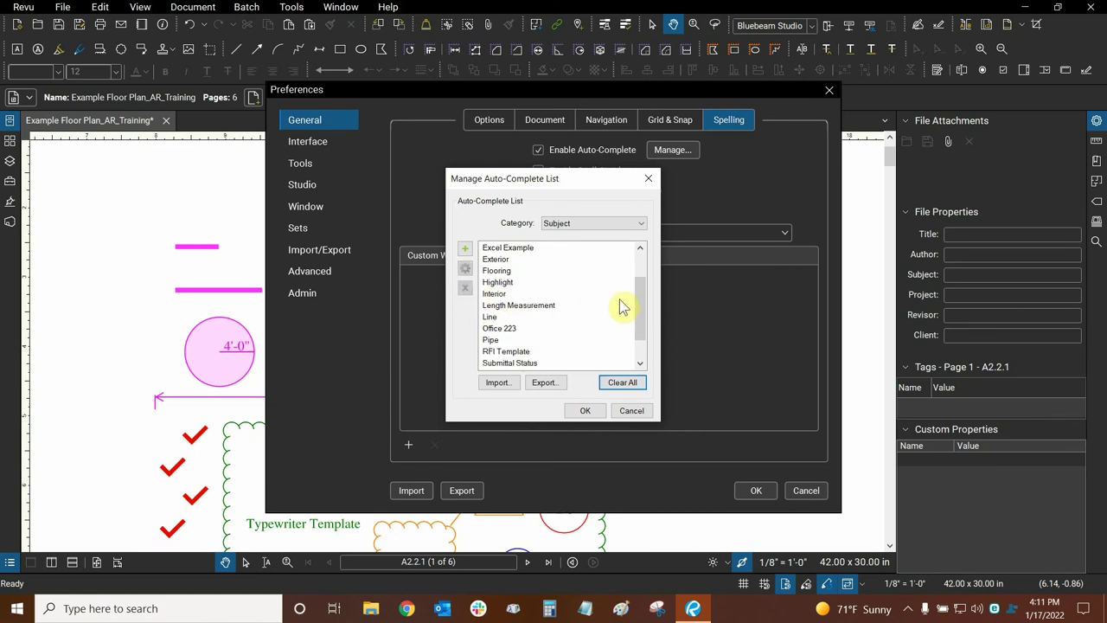
left_click_drag(641, 299, 642, 314)
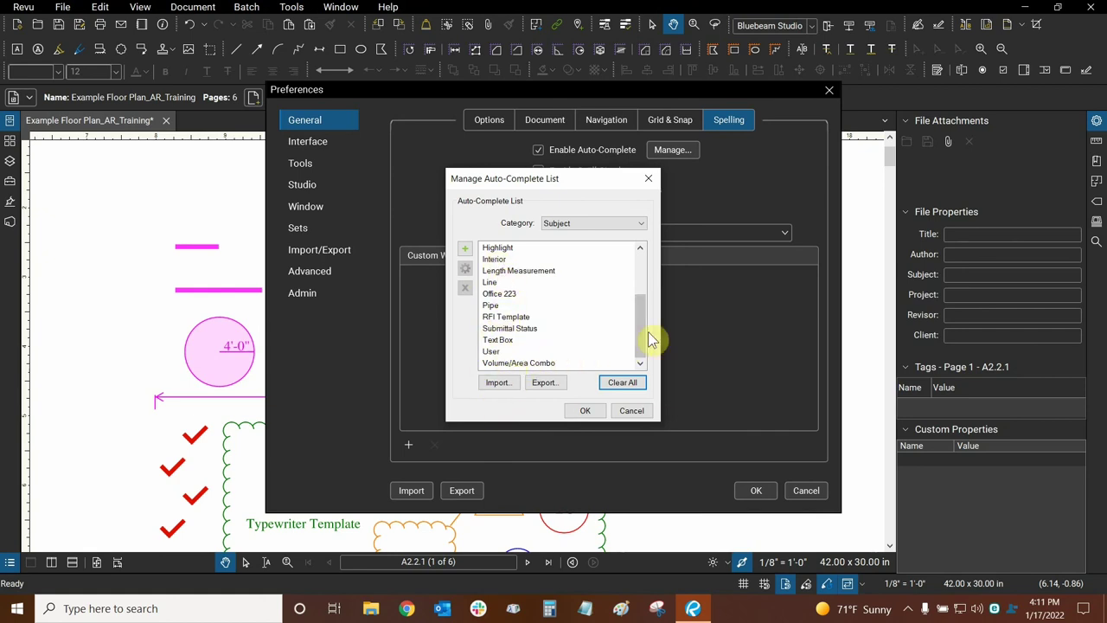
left_click_drag(642, 336, 643, 277)
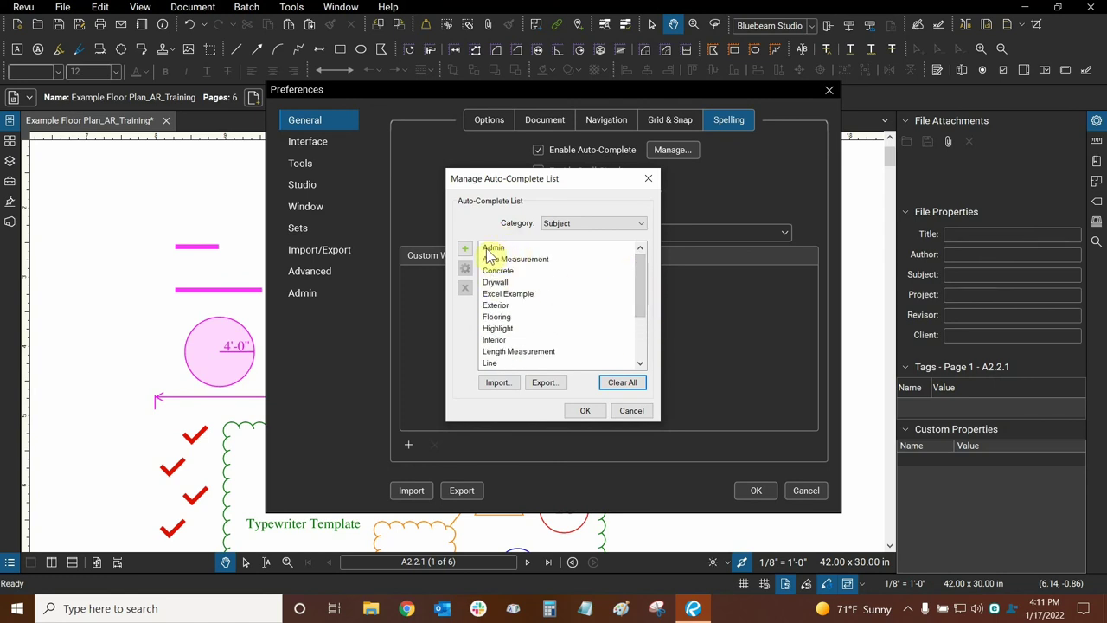